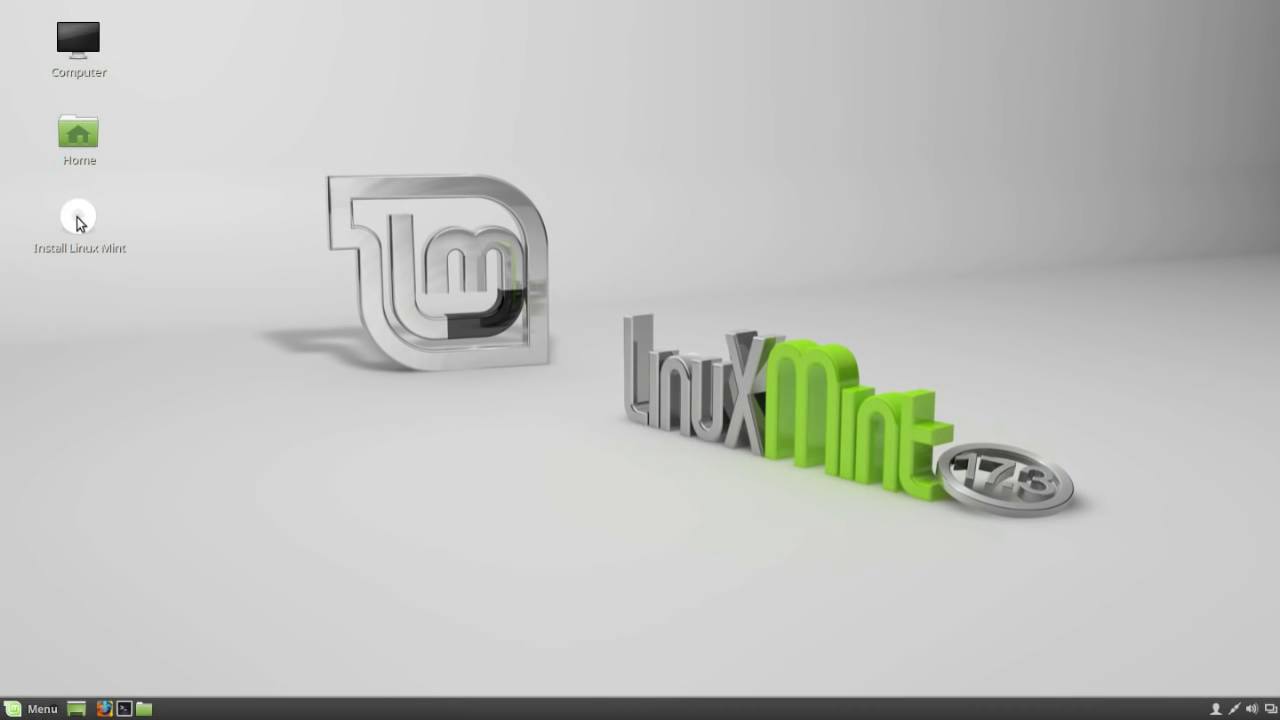
Start the installer in English, erase the whole disk with ext4 and swap, then focus the keyboard test field.
left_click(78, 218)
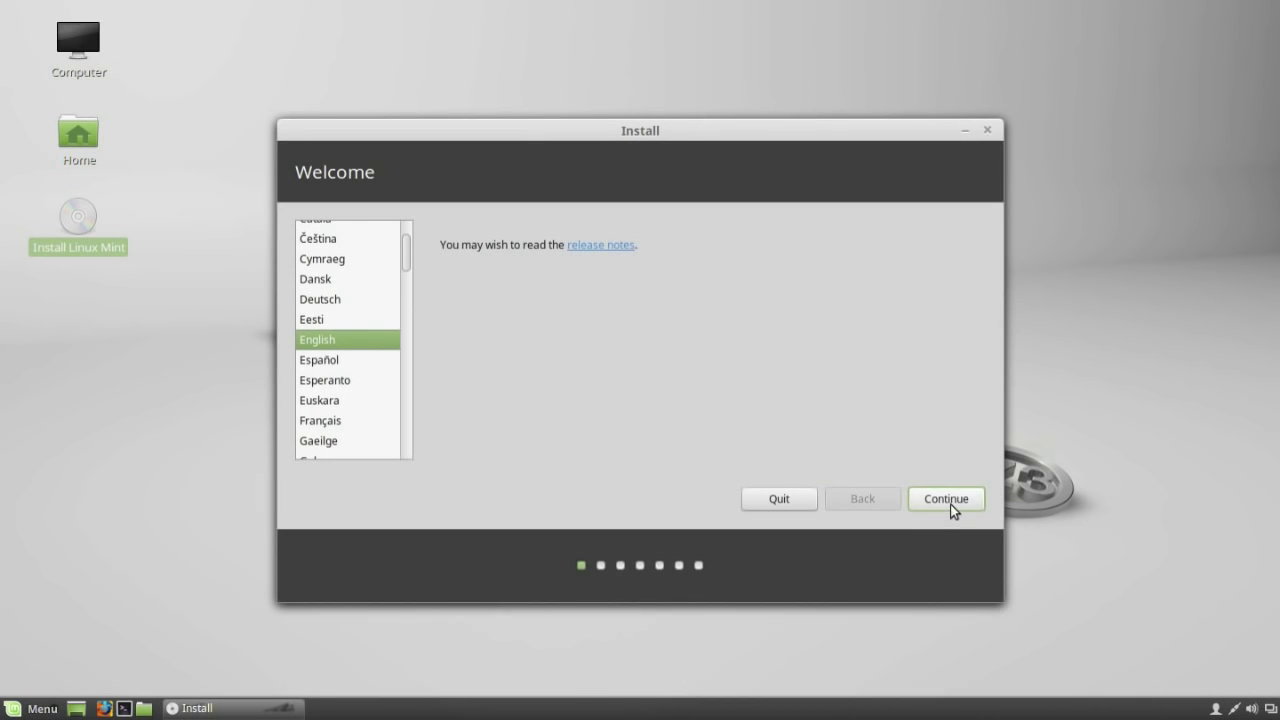
left_click(950, 504)
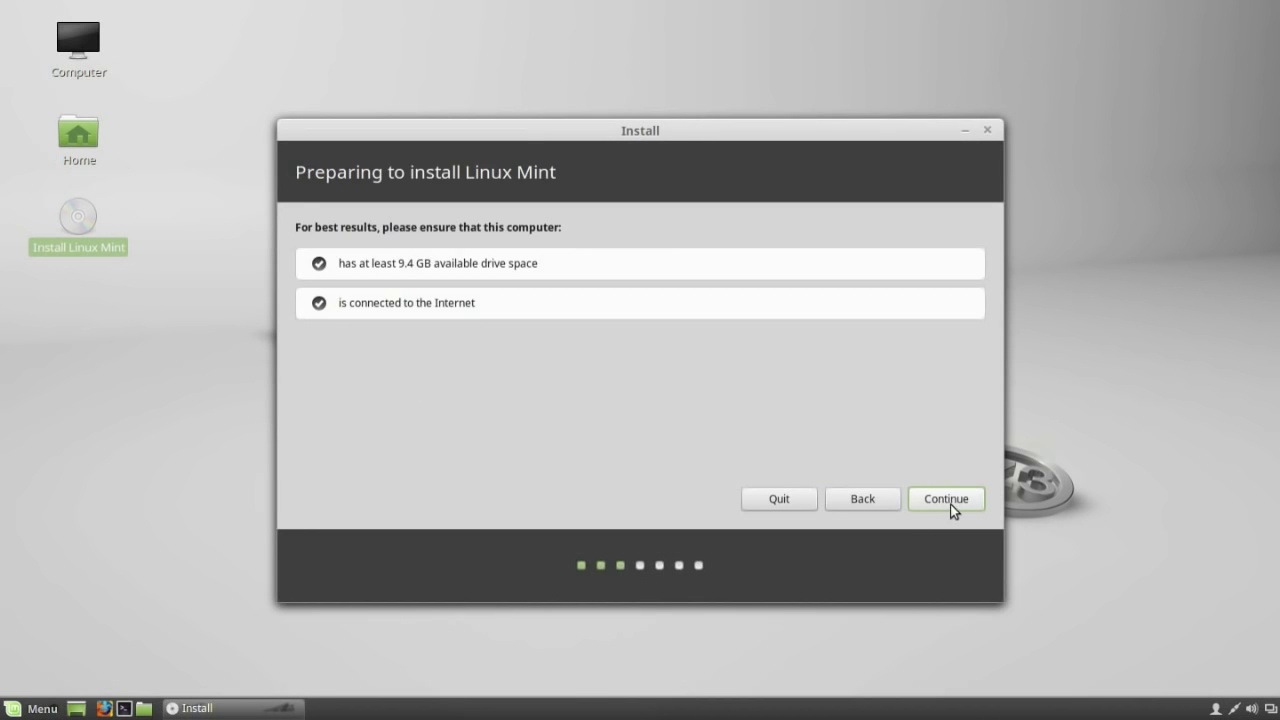
left_click(950, 504)
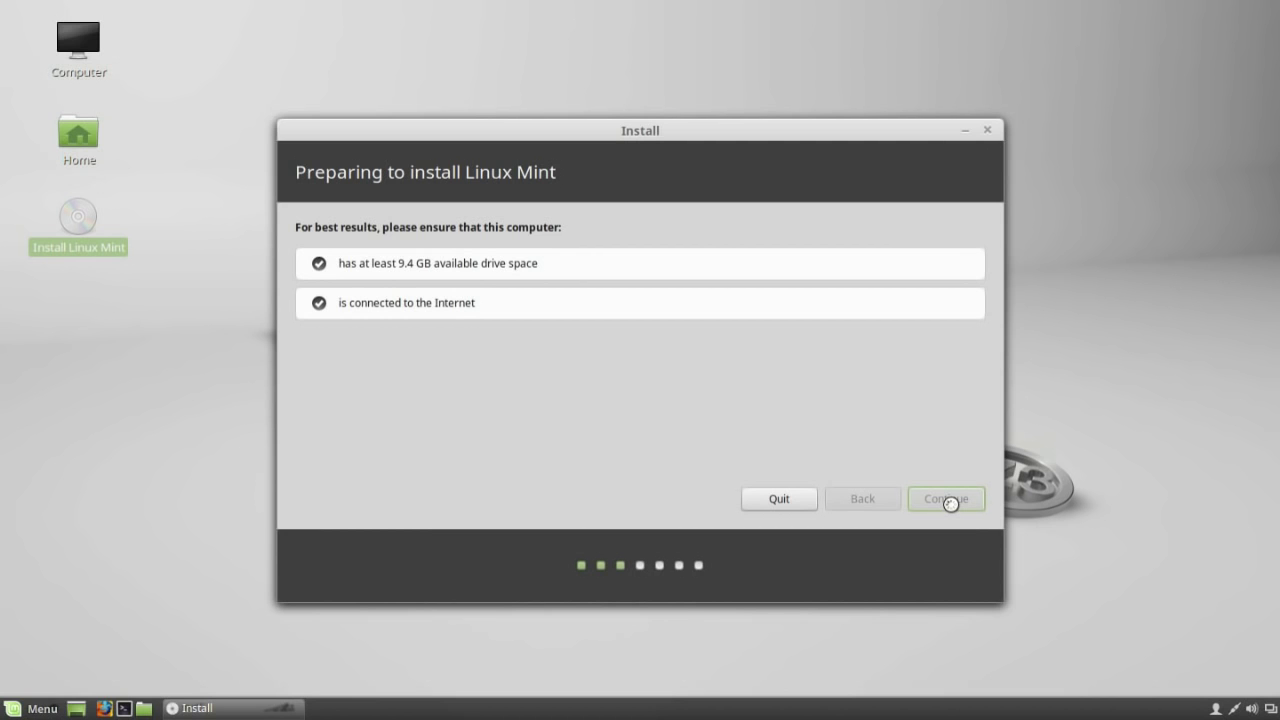
left_click(950, 499)
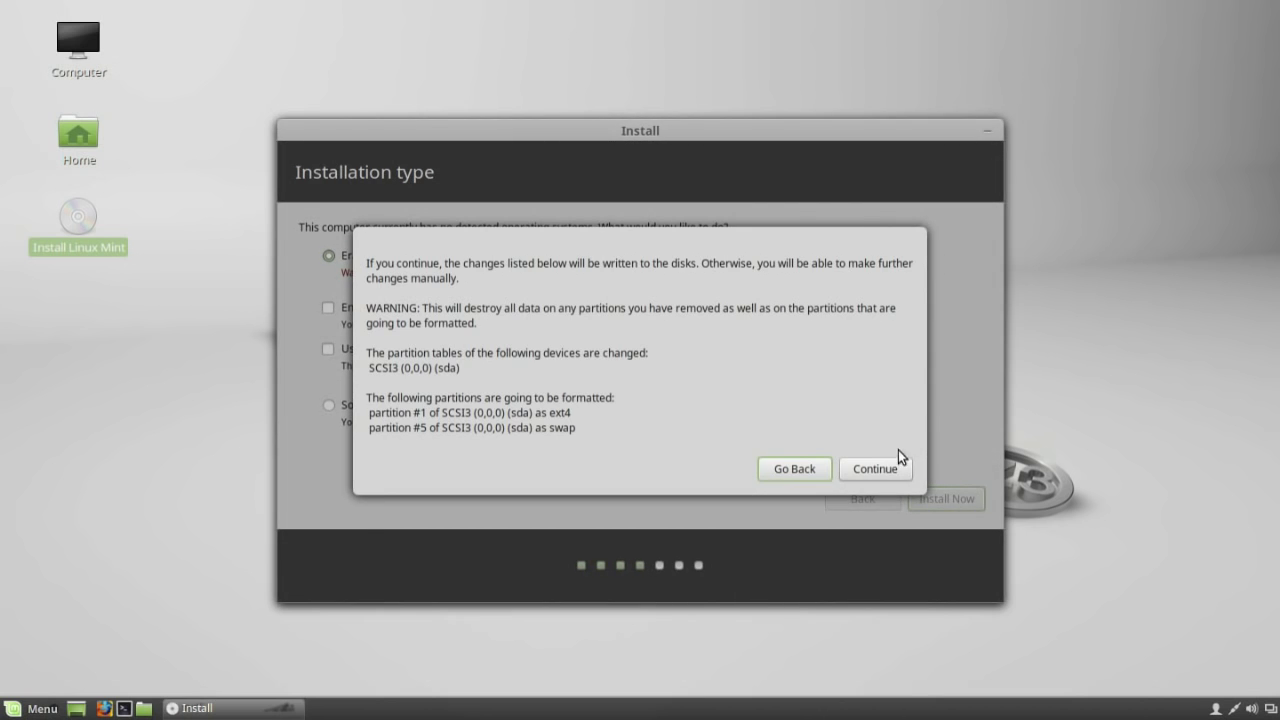
left_click(879, 469)
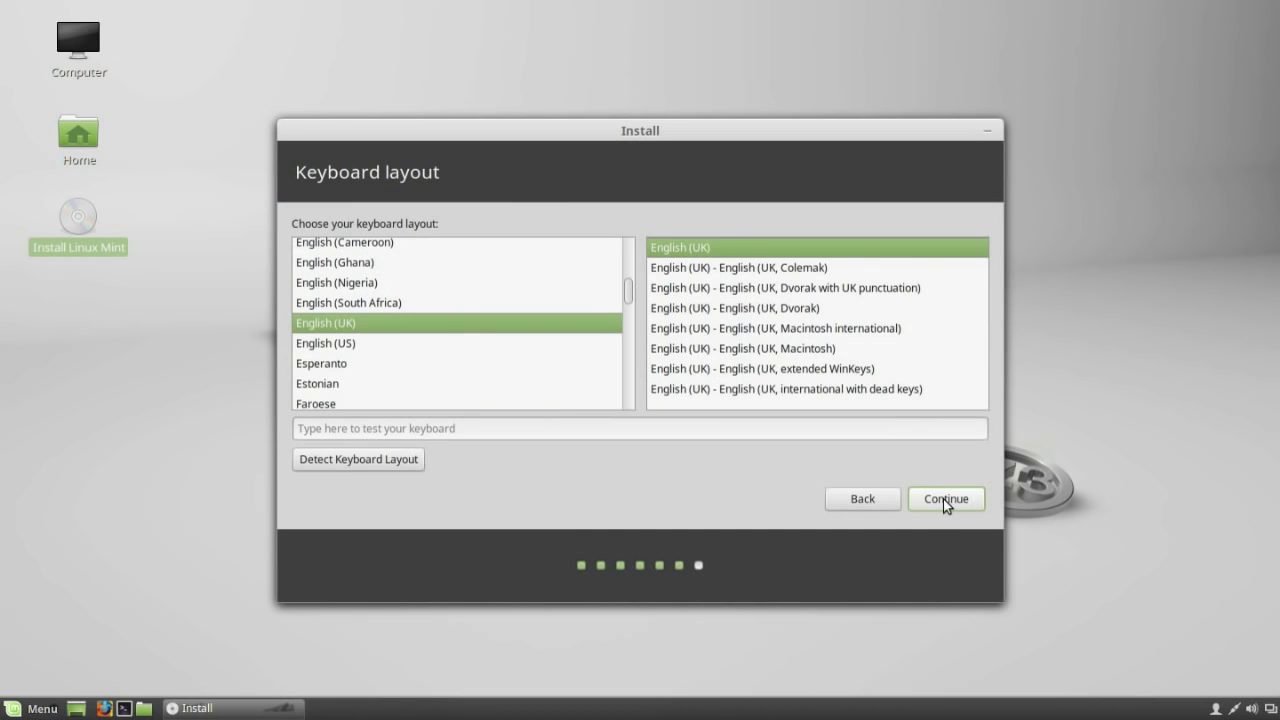
left_click(697, 430)
Finish the keyboard test, accept English (UK), and enter name VM and computer name vm.
type("@@@")
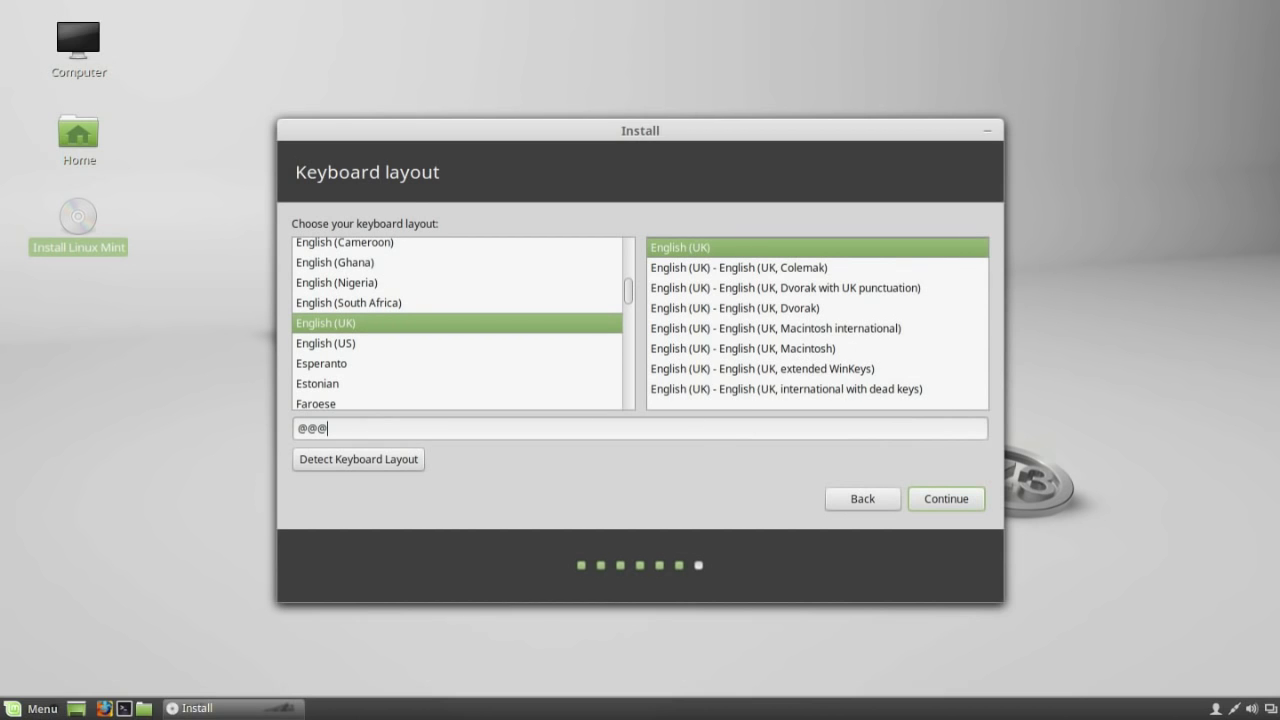
left_click(948, 498)
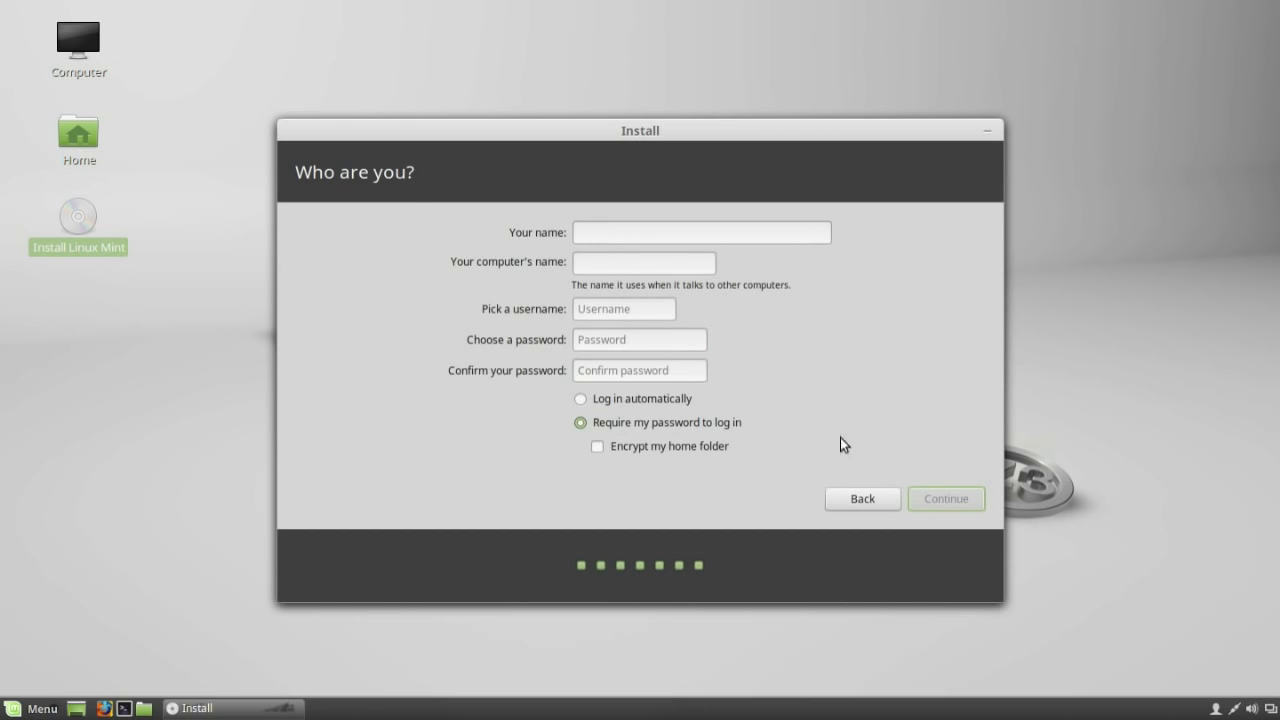
type("VM")
key("Tab")
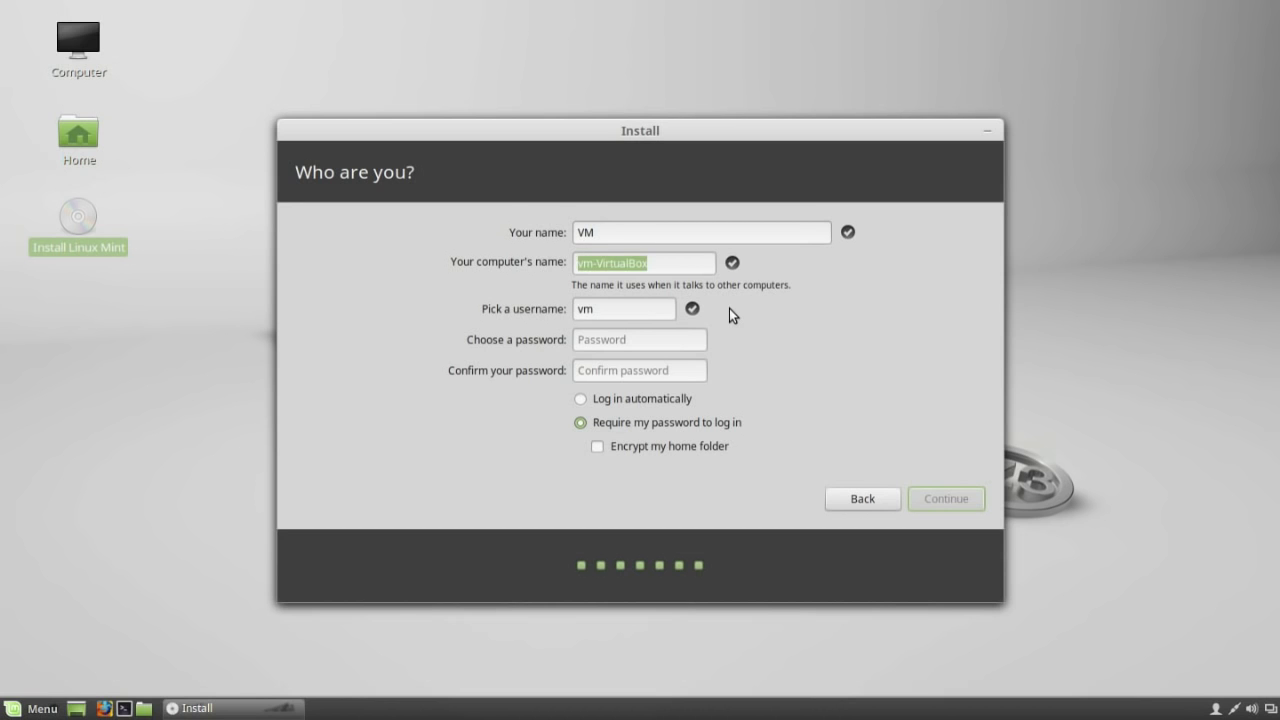
type("vm")
key("BackSpace")
key("BackSpace")
type("vm")
Enter and confirm the account password, then start the installation with automatic login.
key("Tab")
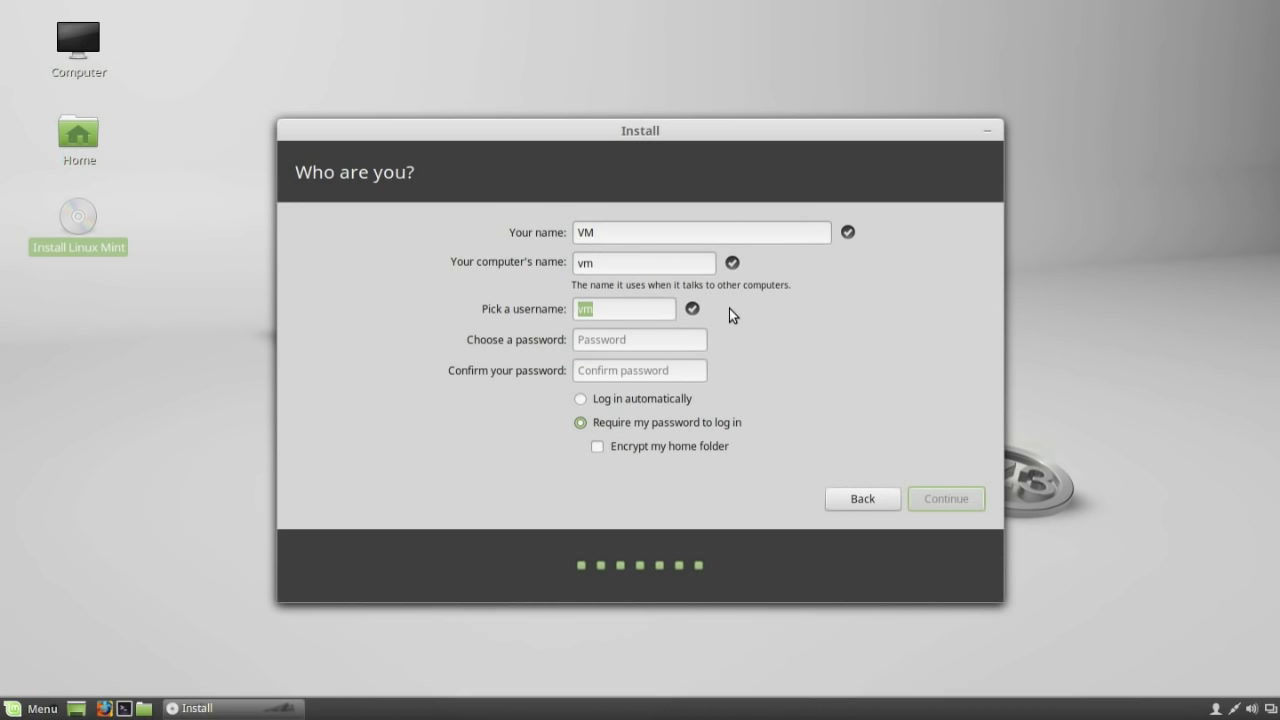
key("Tab")
type("vm")
key("Tab")
type("vm")
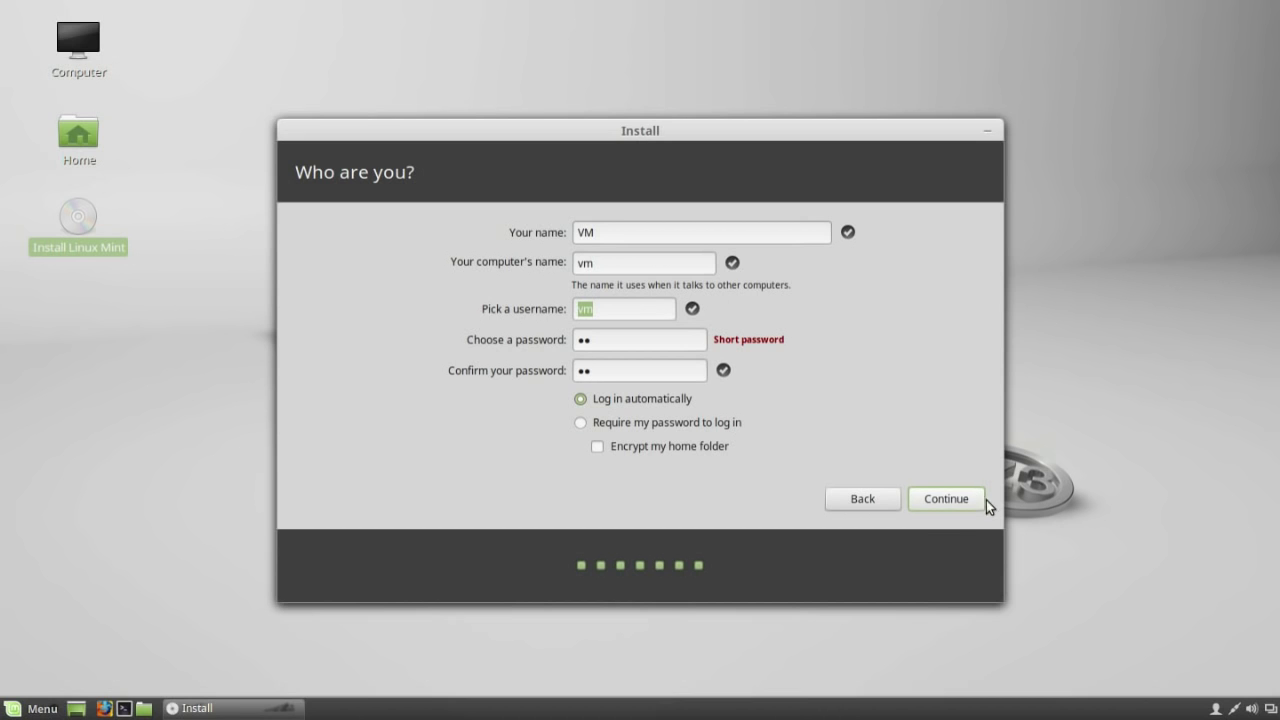
left_click(969, 504)
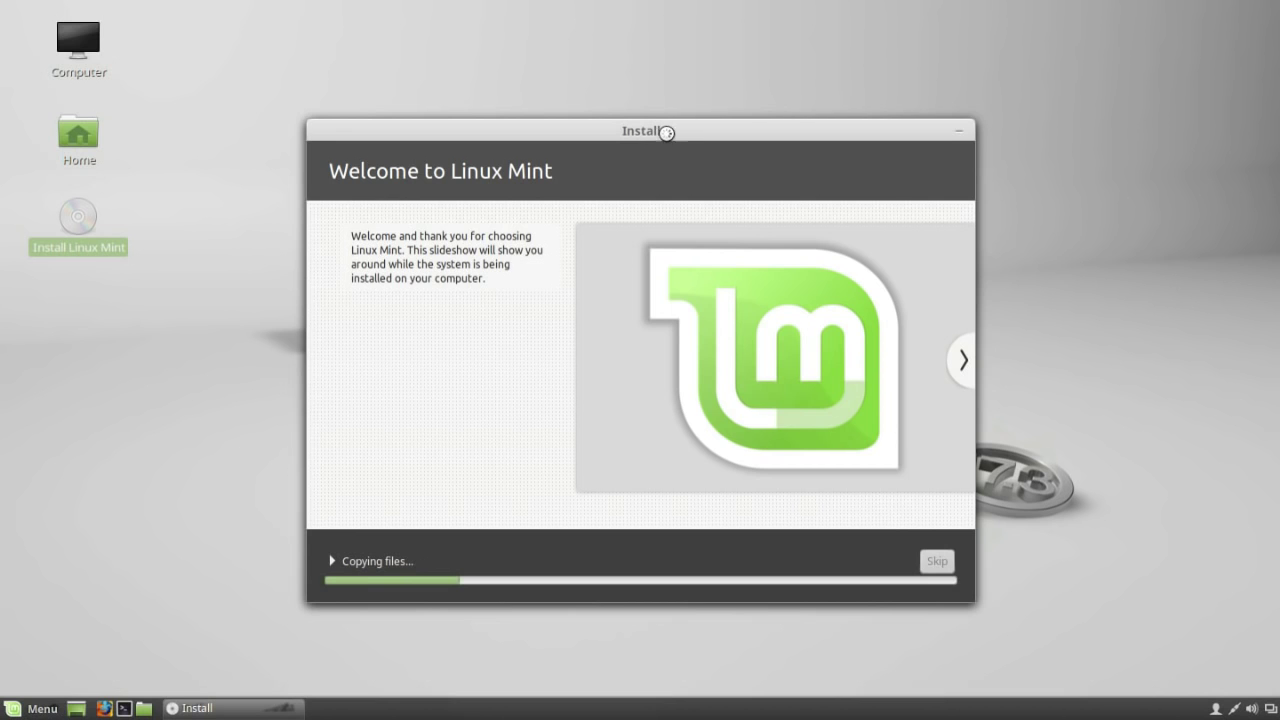
Move the installer up, show the file-copying details, and page the slideshow to Manage your photos.
left_click_drag(663, 131, 663, 55)
left_click(388, 482)
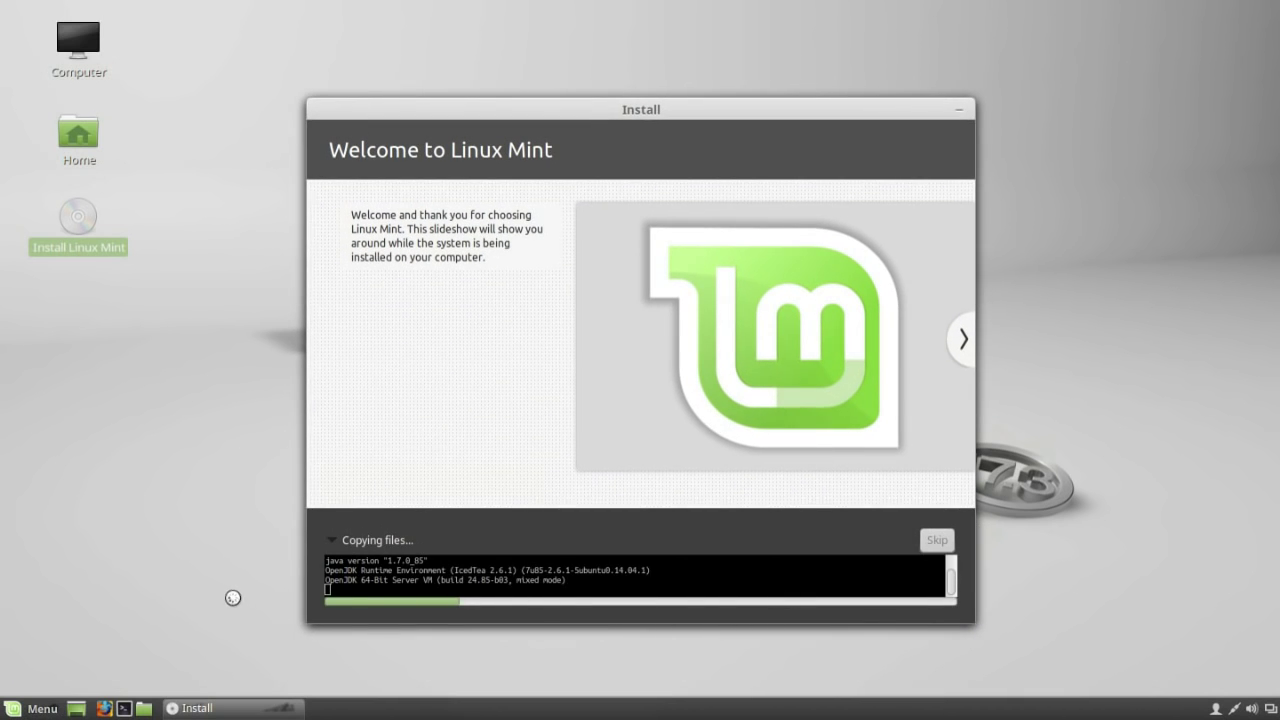
left_click(965, 345)
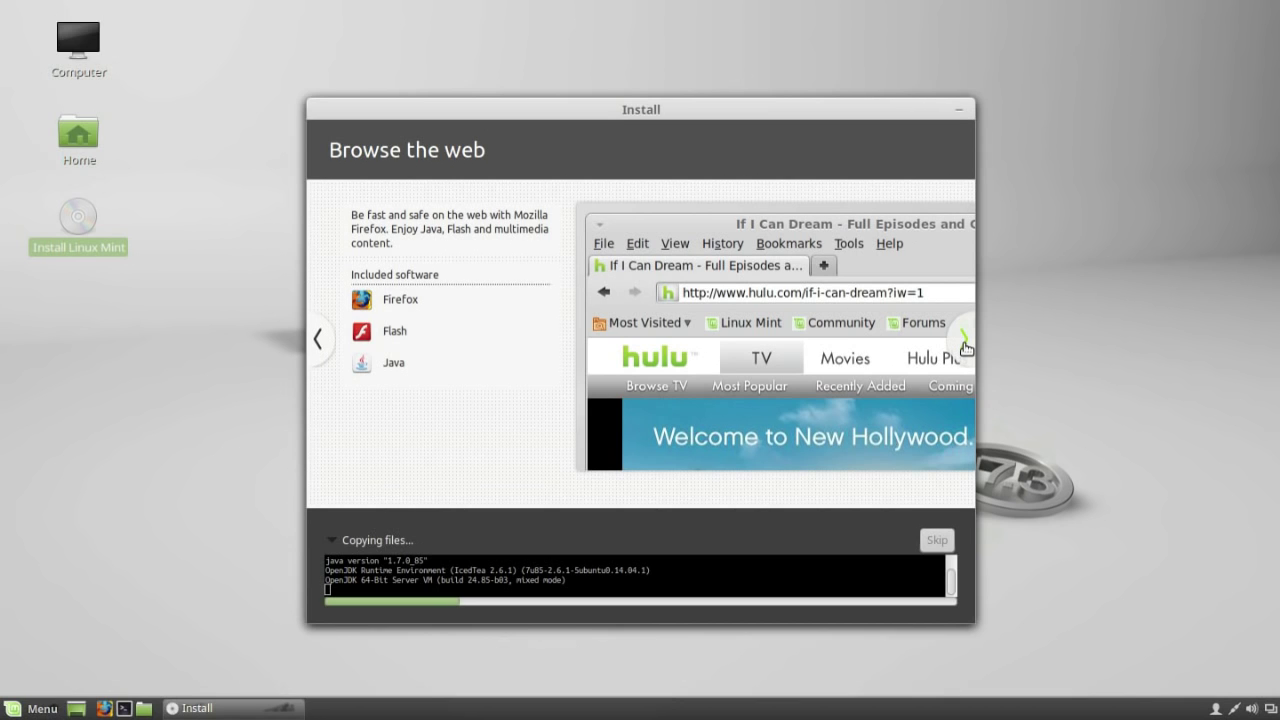
left_click(965, 345)
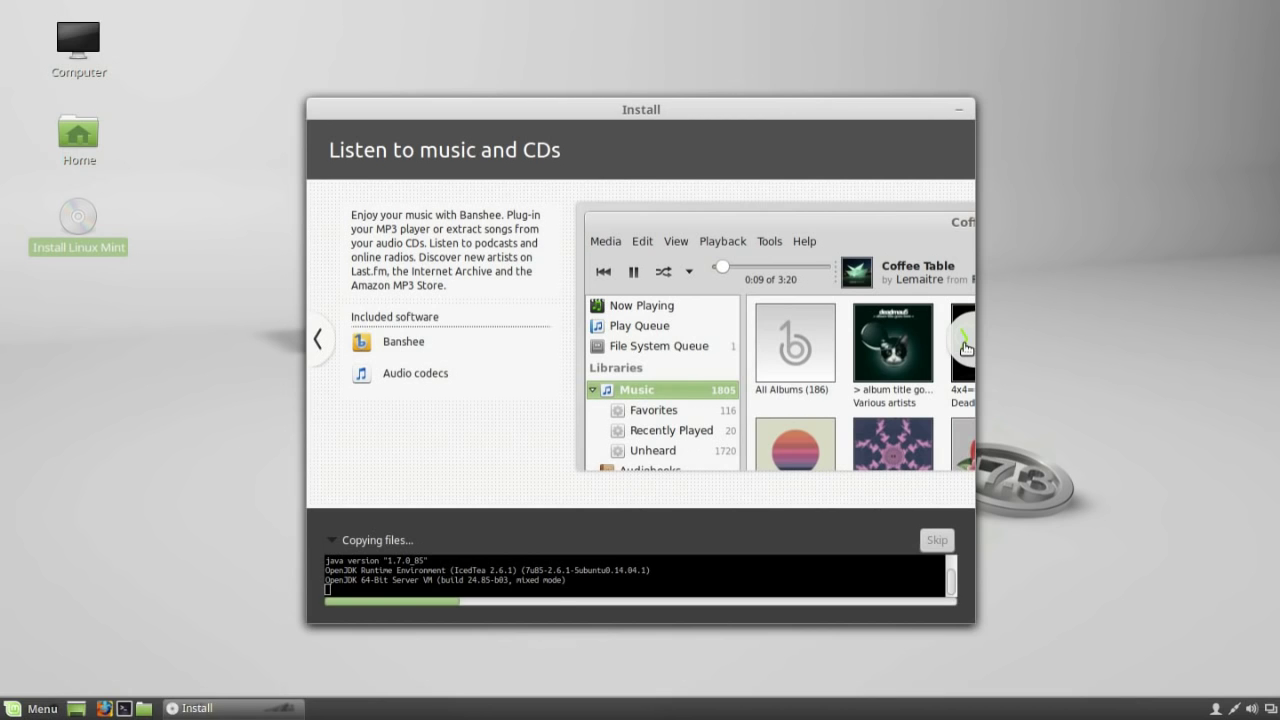
left_click(965, 345)
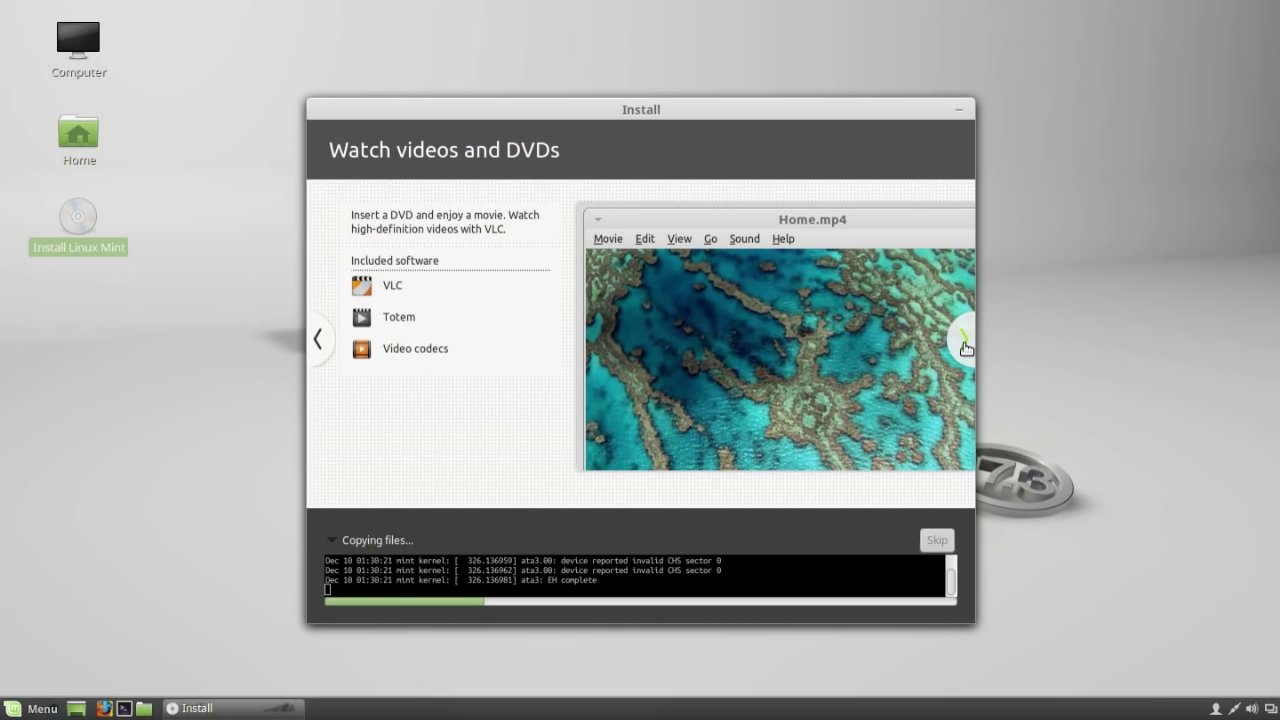
left_click(965, 345)
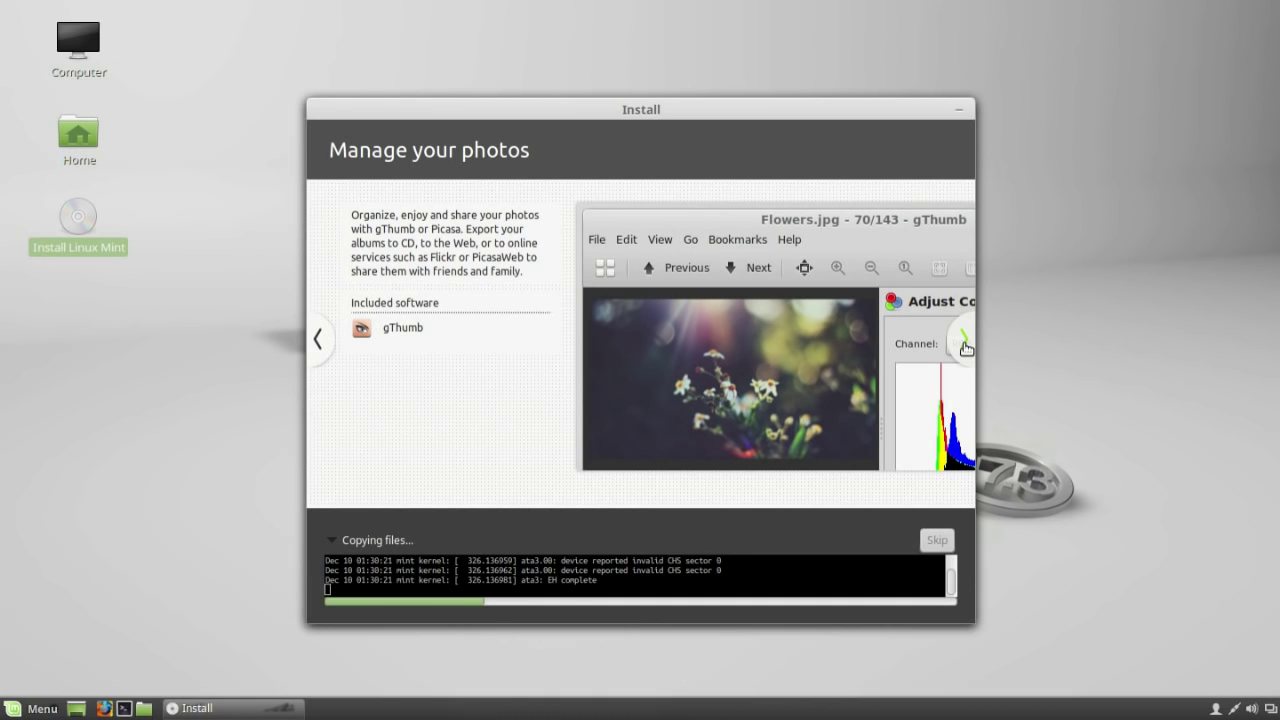
Advance the slideshow from Stay connected through to Keep your system up to date.
left_click(965, 345)
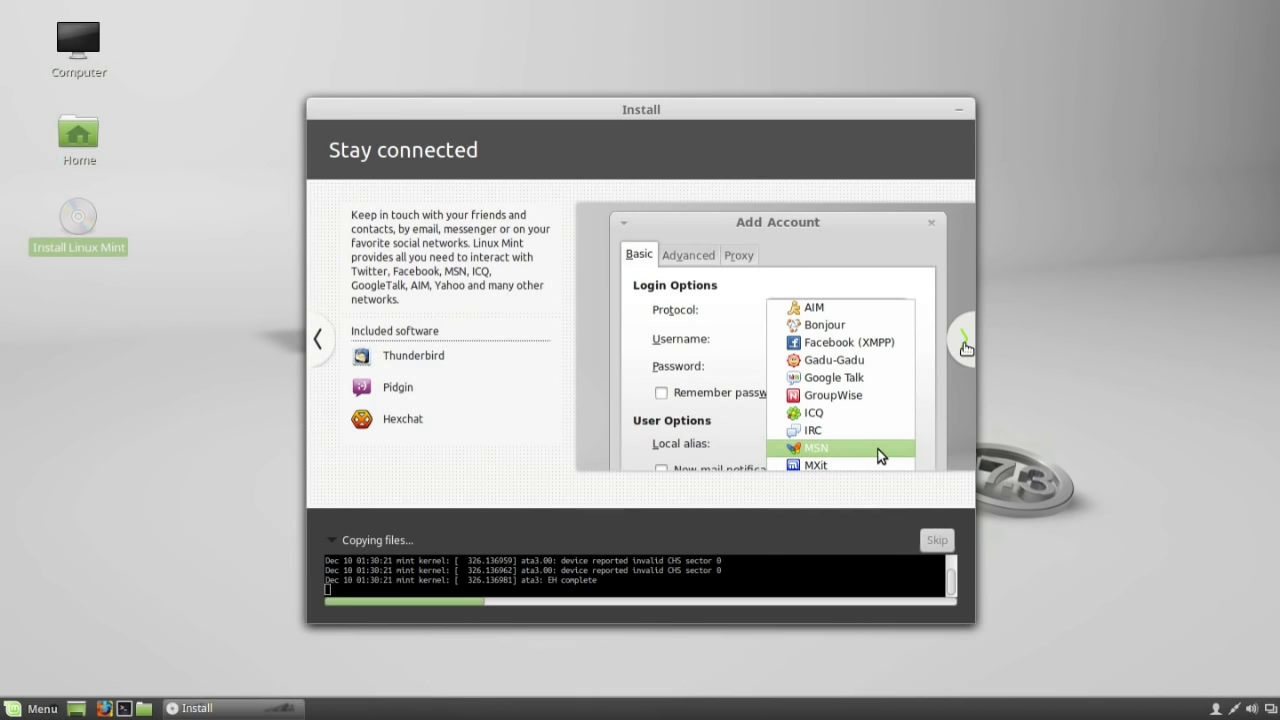
left_click(965, 345)
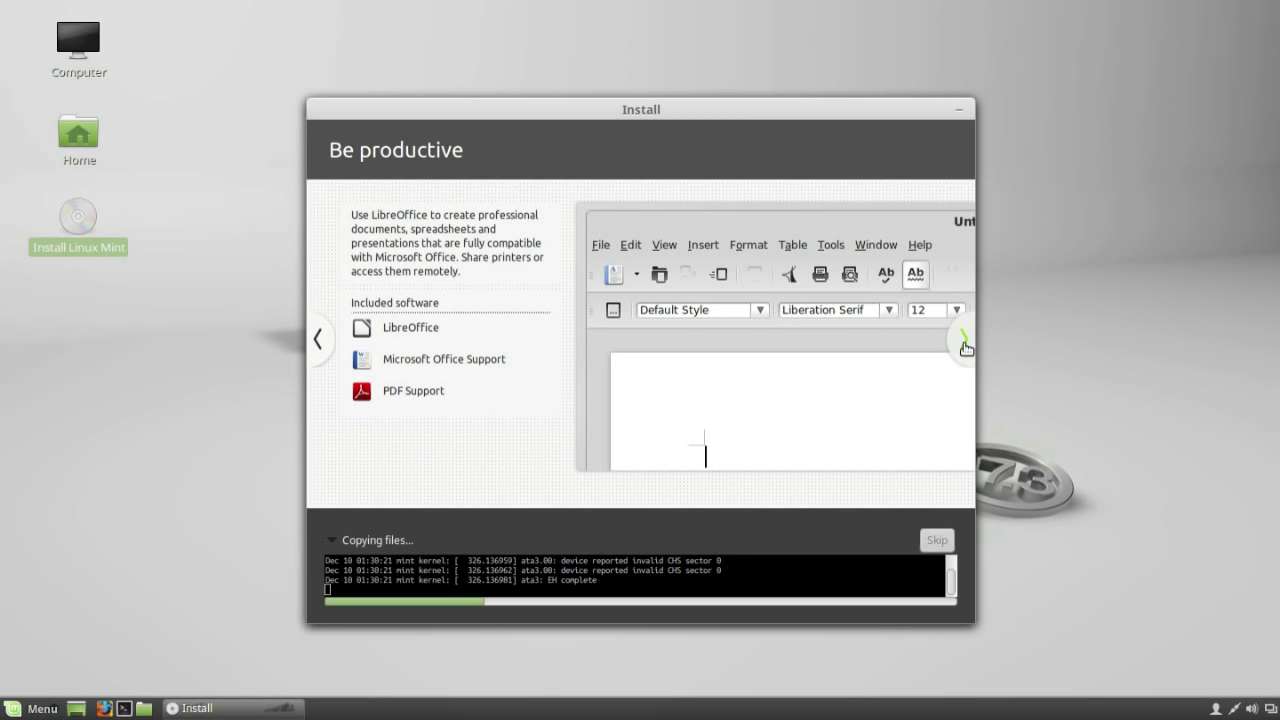
left_click(965, 345)
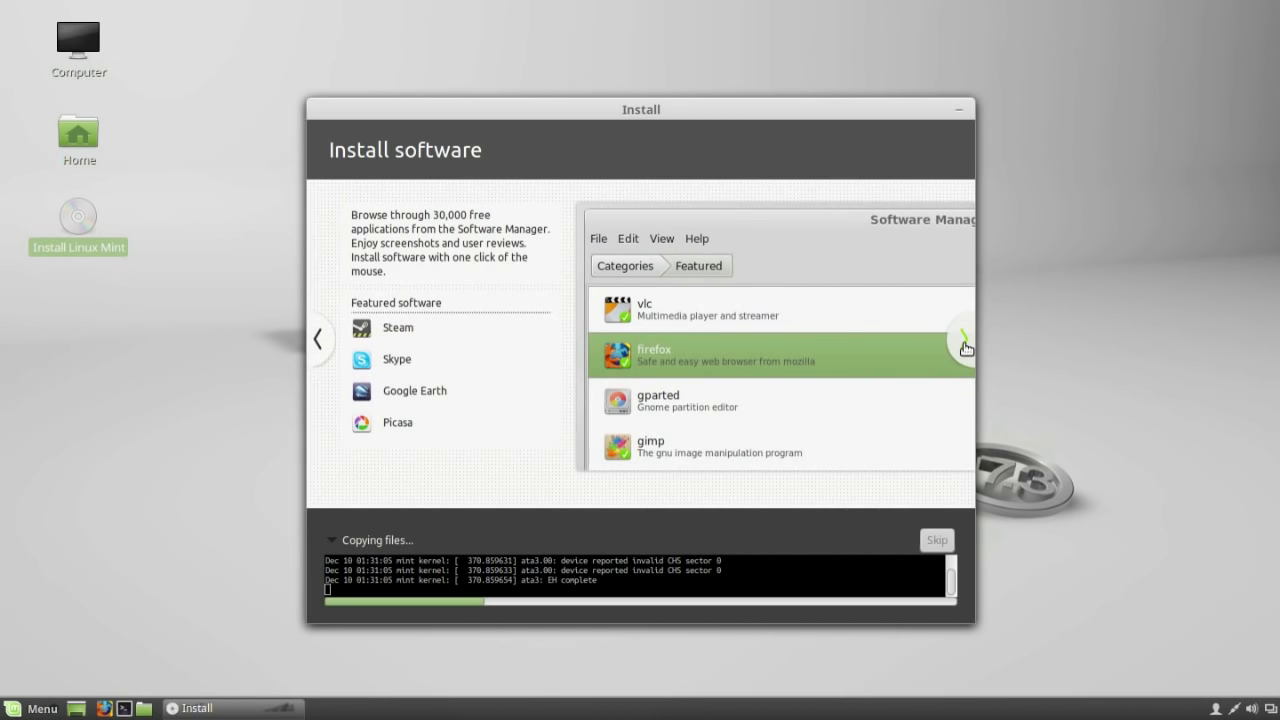
left_click(965, 345)
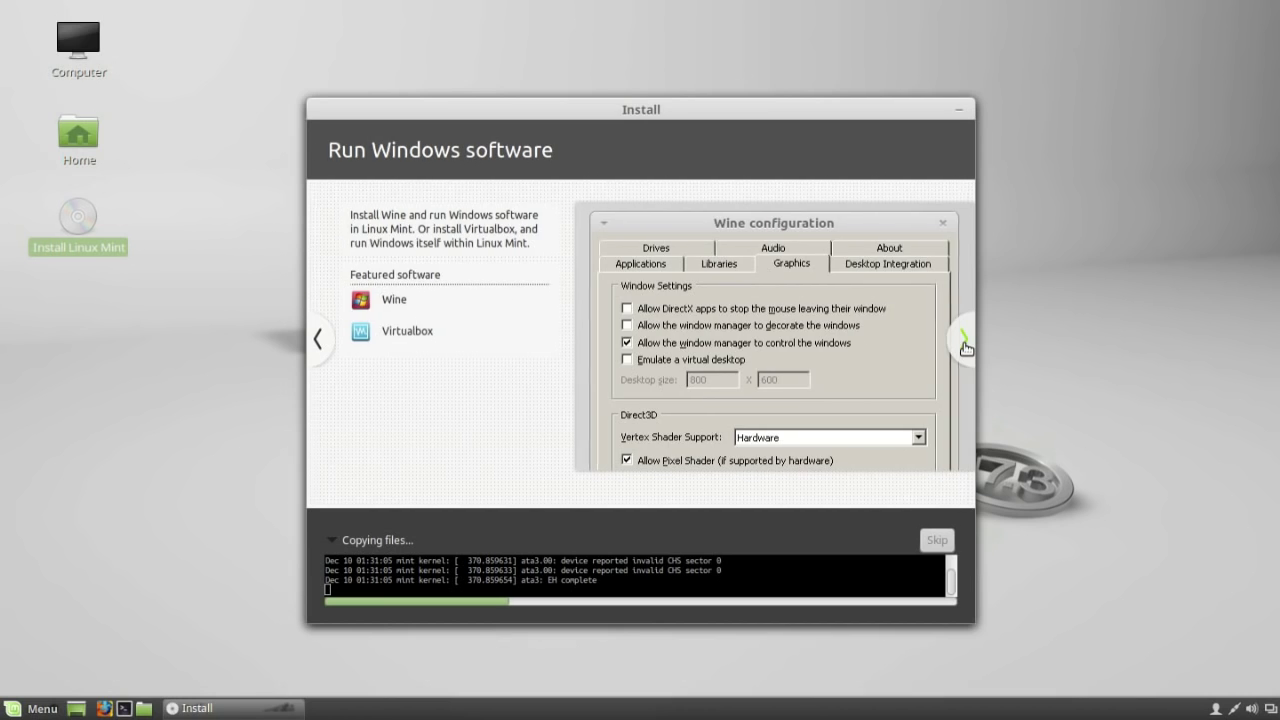
left_click(965, 345)
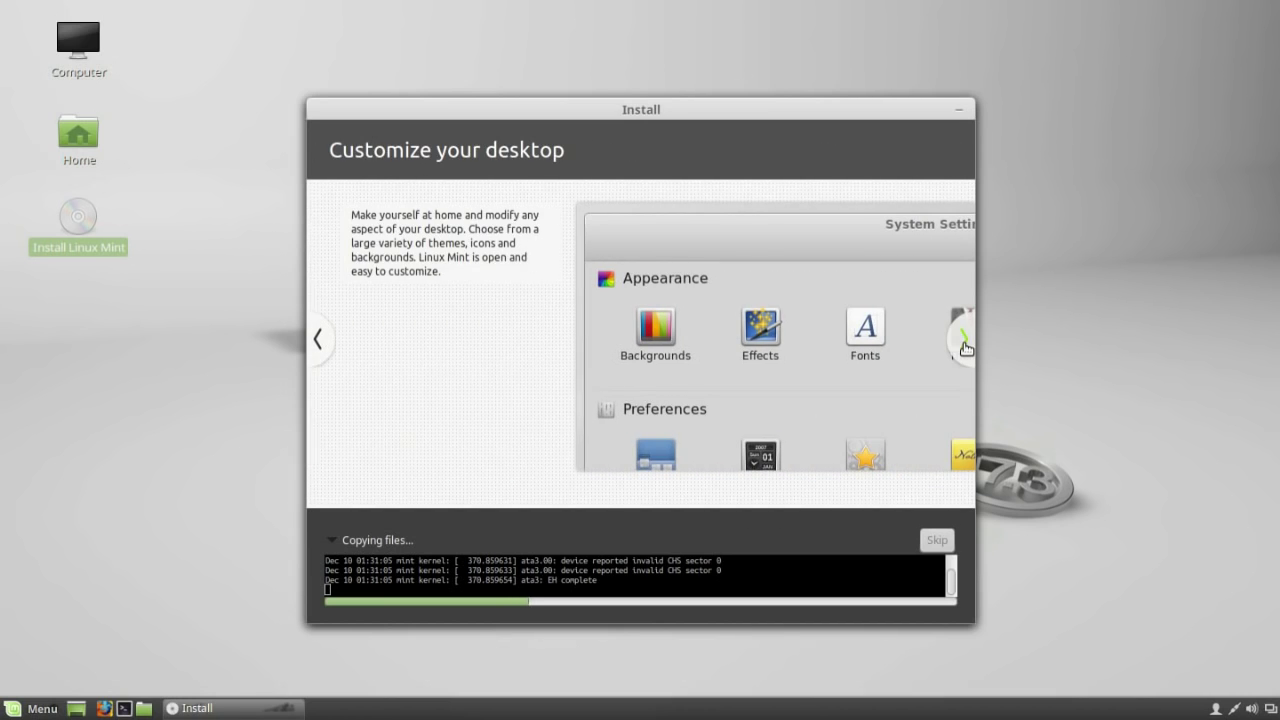
left_click(965, 345)
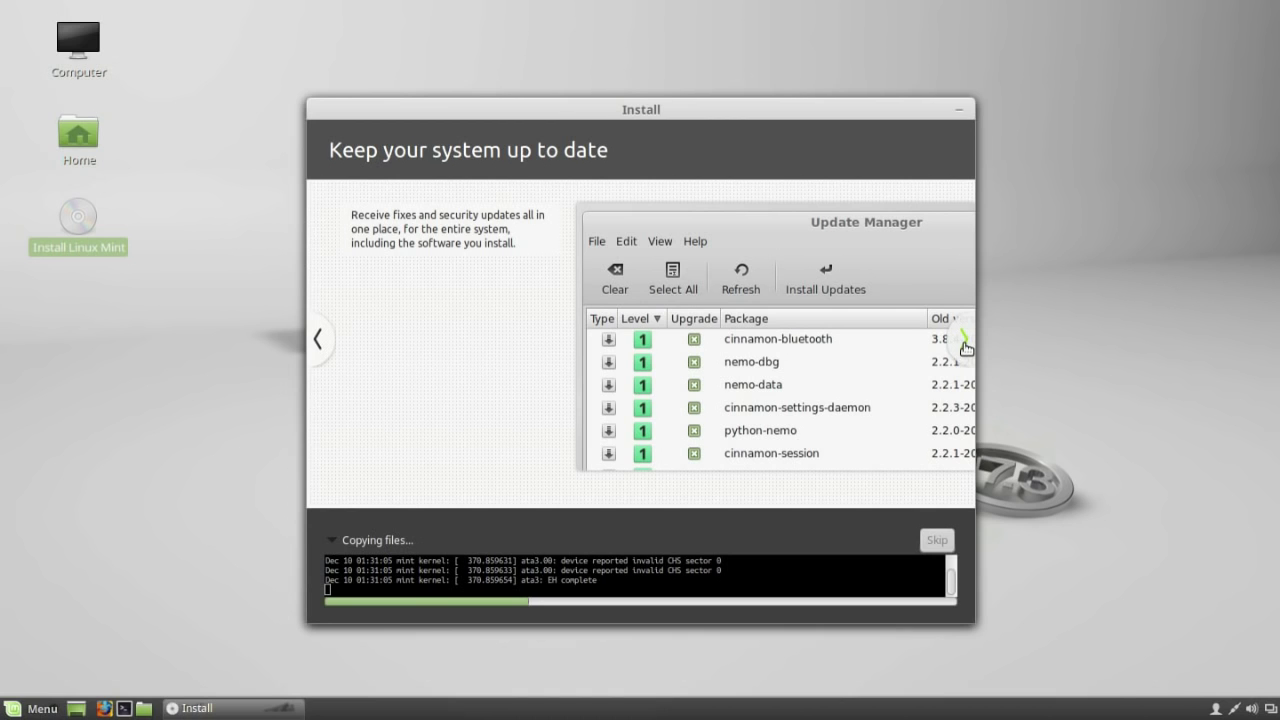
Advance the slideshow to Find help, wait while files copy, then bring up the Mint menu.
left_click(965, 345)
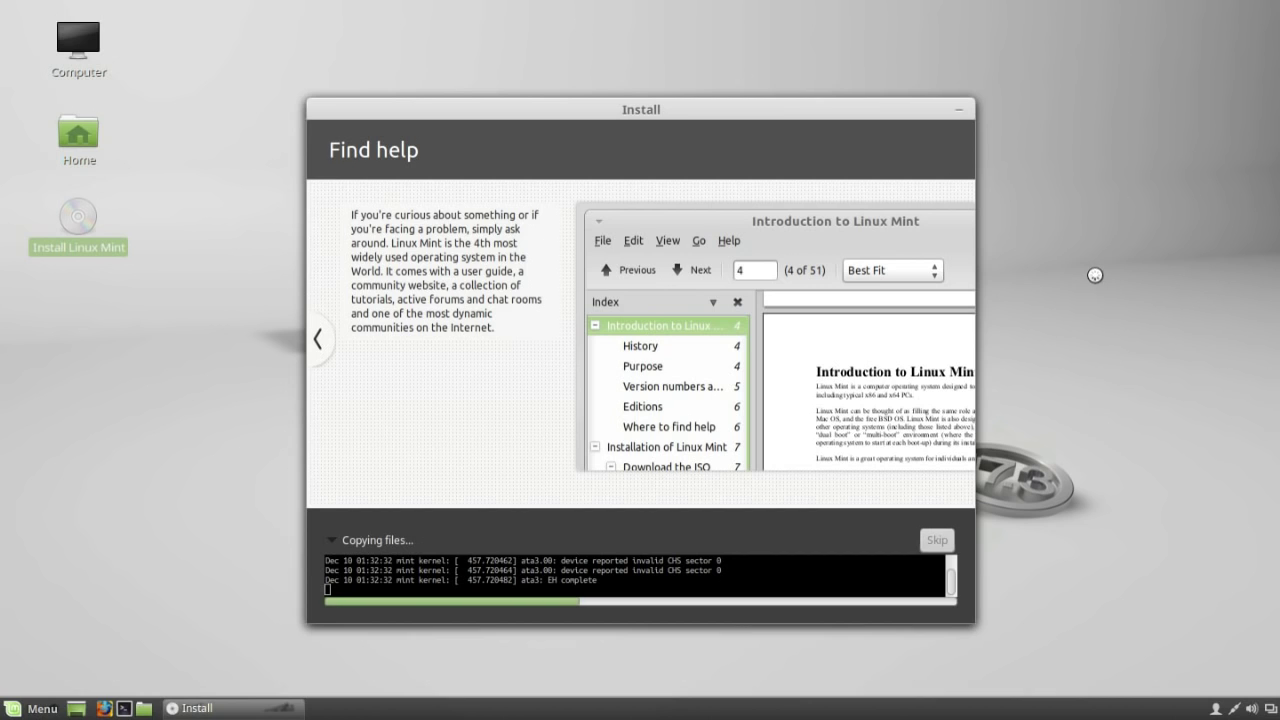
left_click(24, 697)
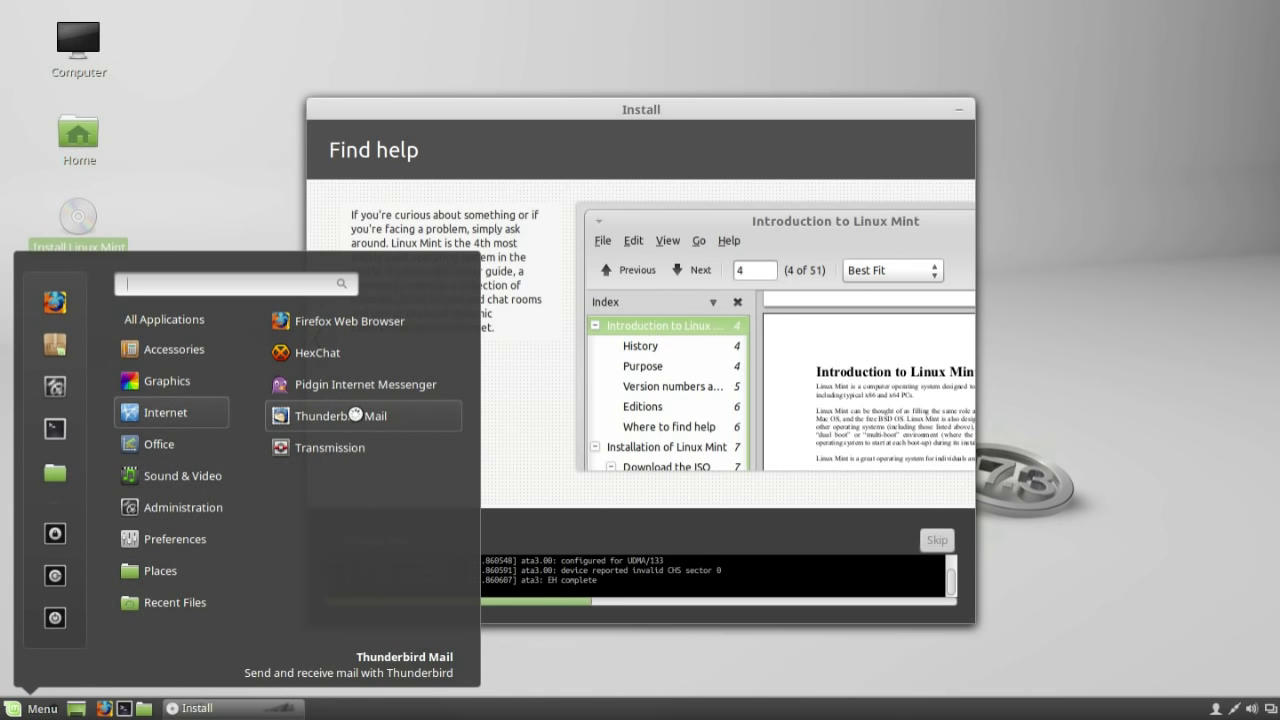
Pin Thunderbird Mail to favourites, then browse Software Manager's Featured packages and return to Categories.
left_click_drag(68, 345, 55, 300)
left_click(56, 250)
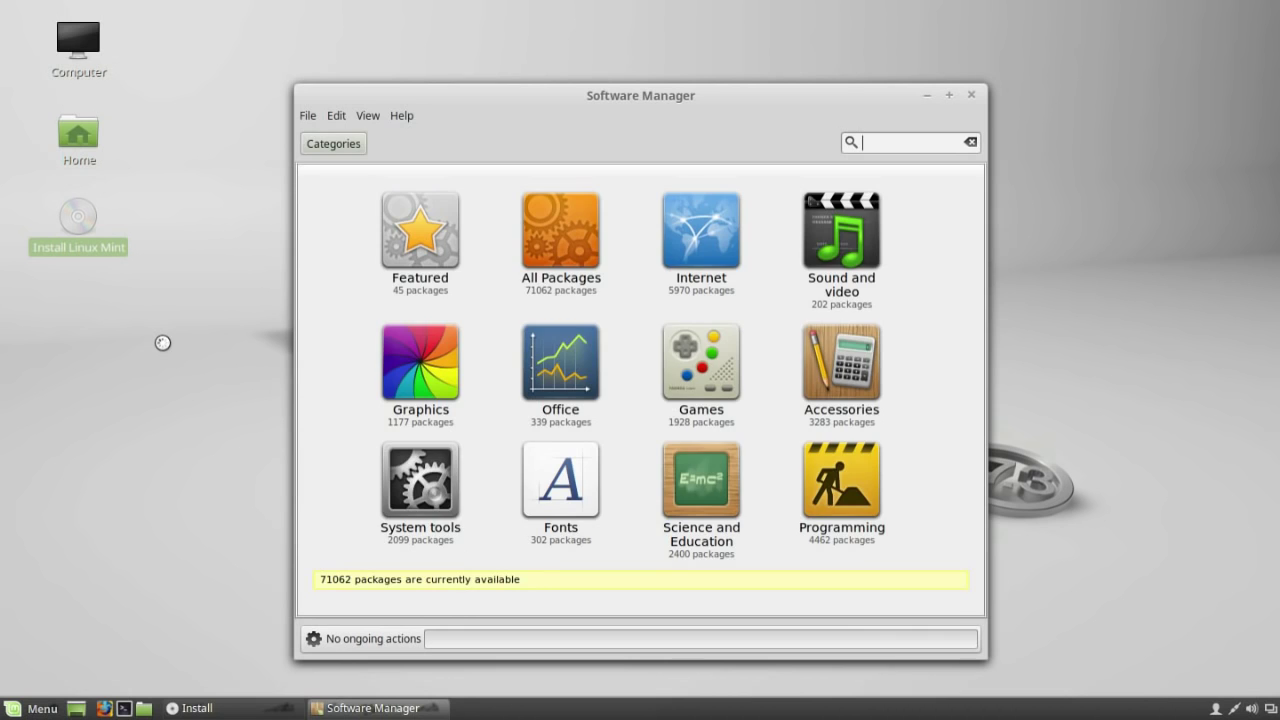
left_click(409, 235)
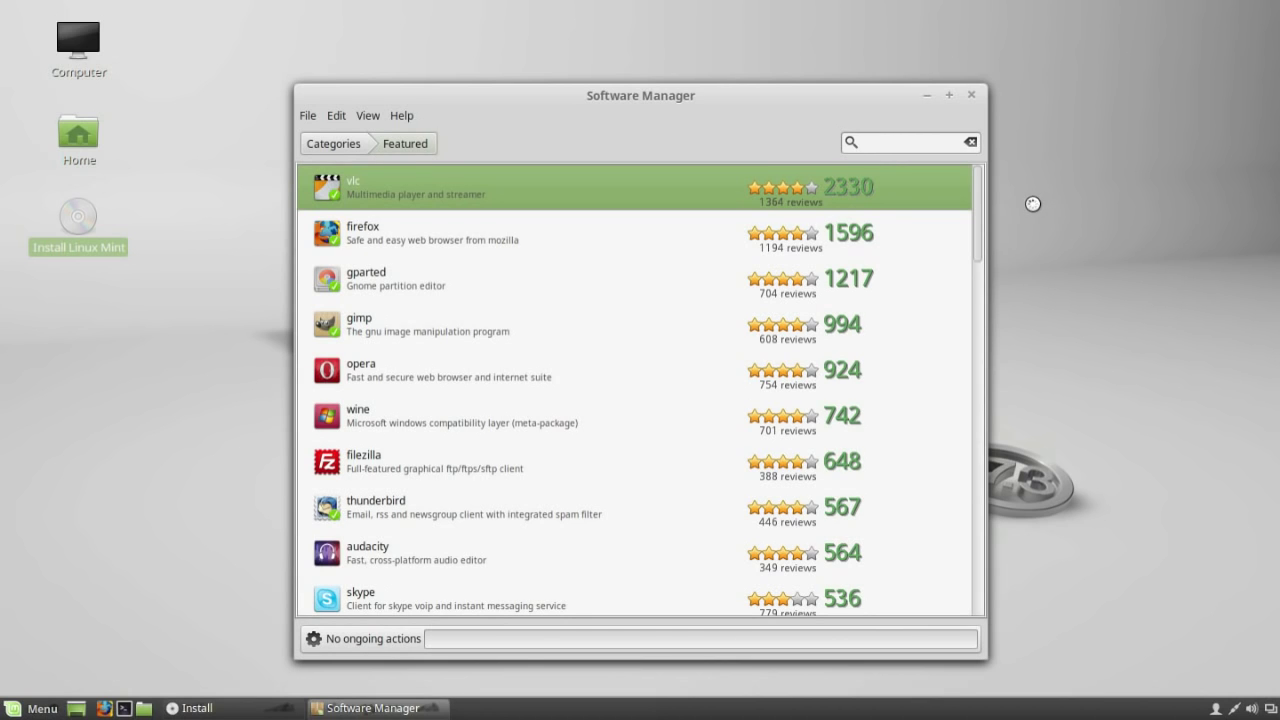
left_click_drag(981, 209, 1070, 561)
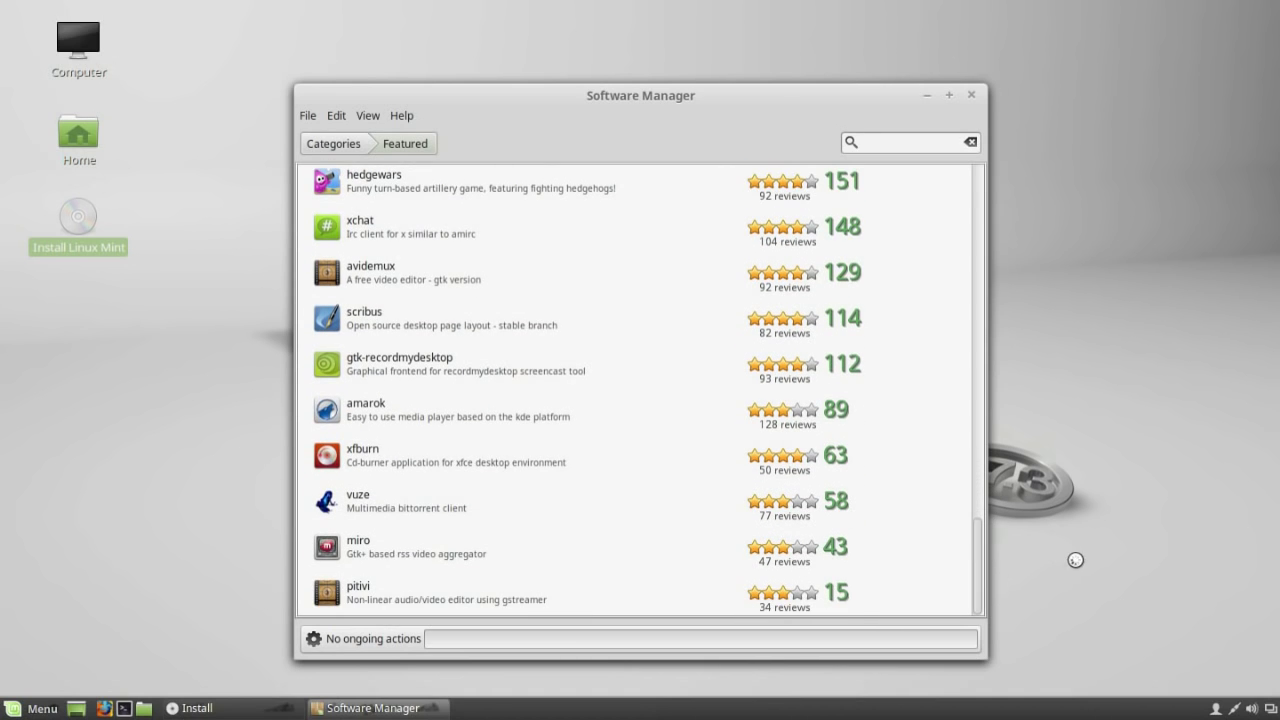
left_click(340, 143)
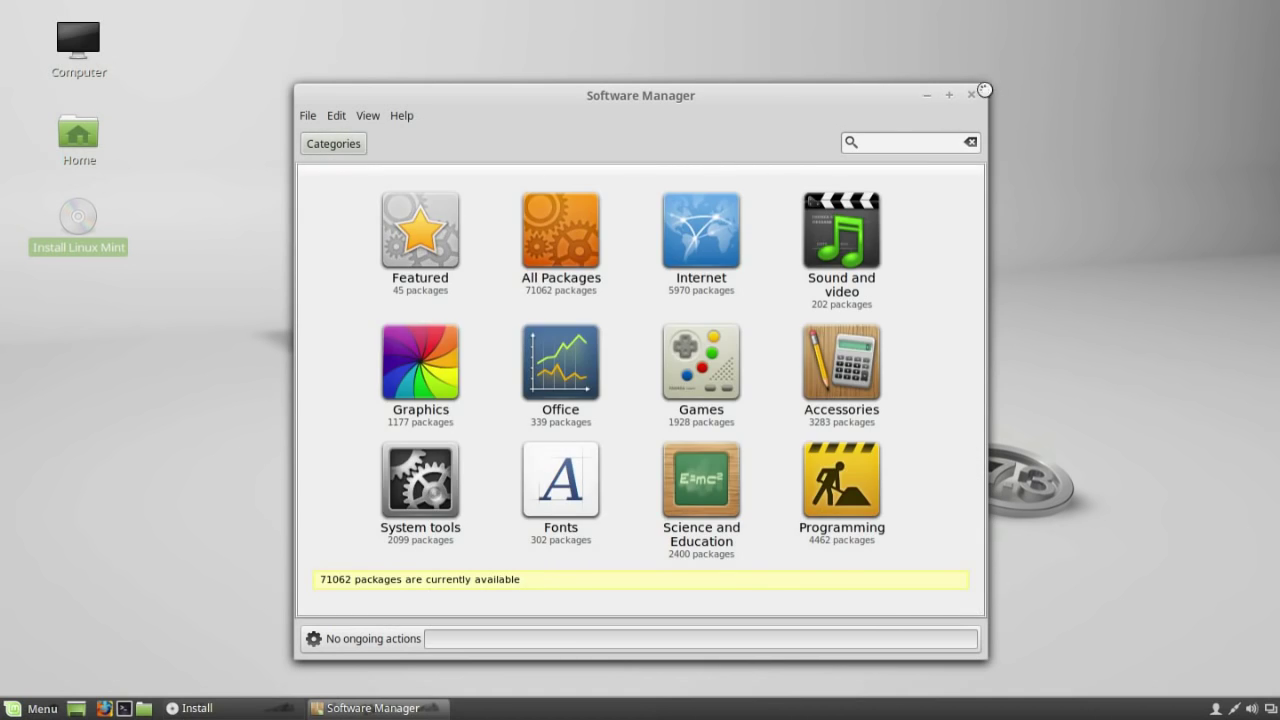
Close Software Manager, launch Update Manager from Administration, and accept switching to a local mirror.
left_click(973, 95)
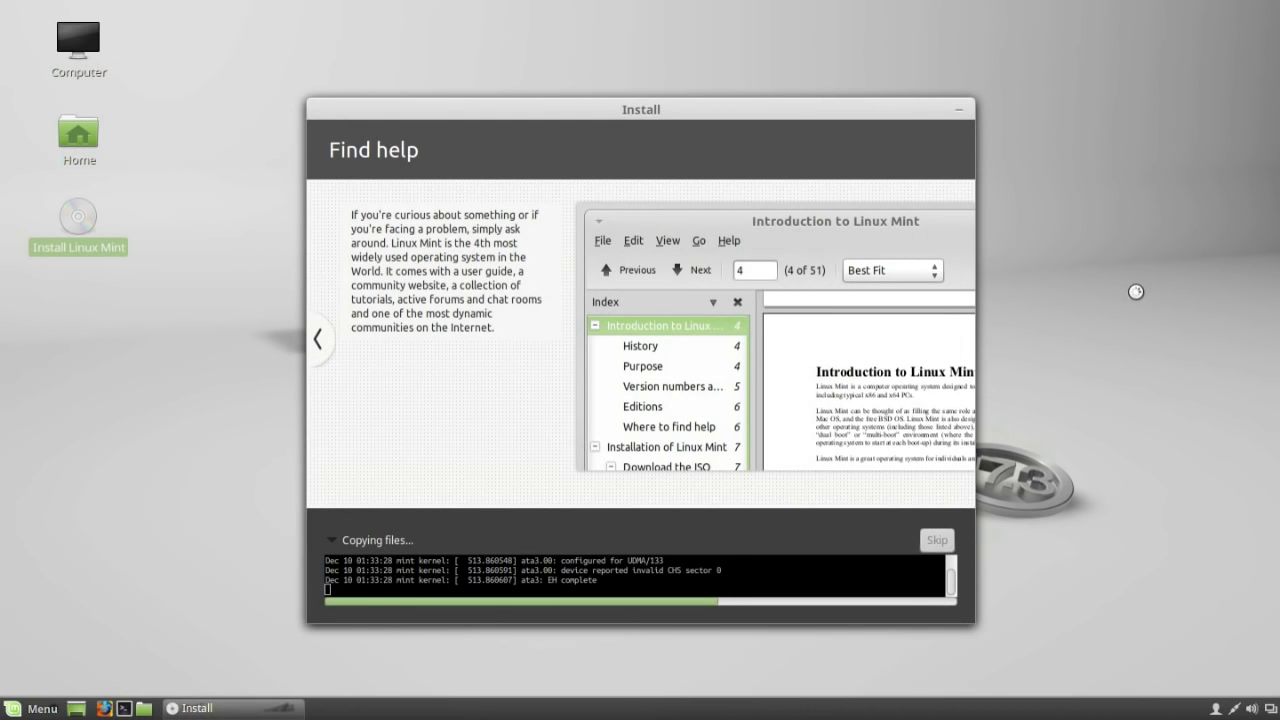
left_click(30, 709)
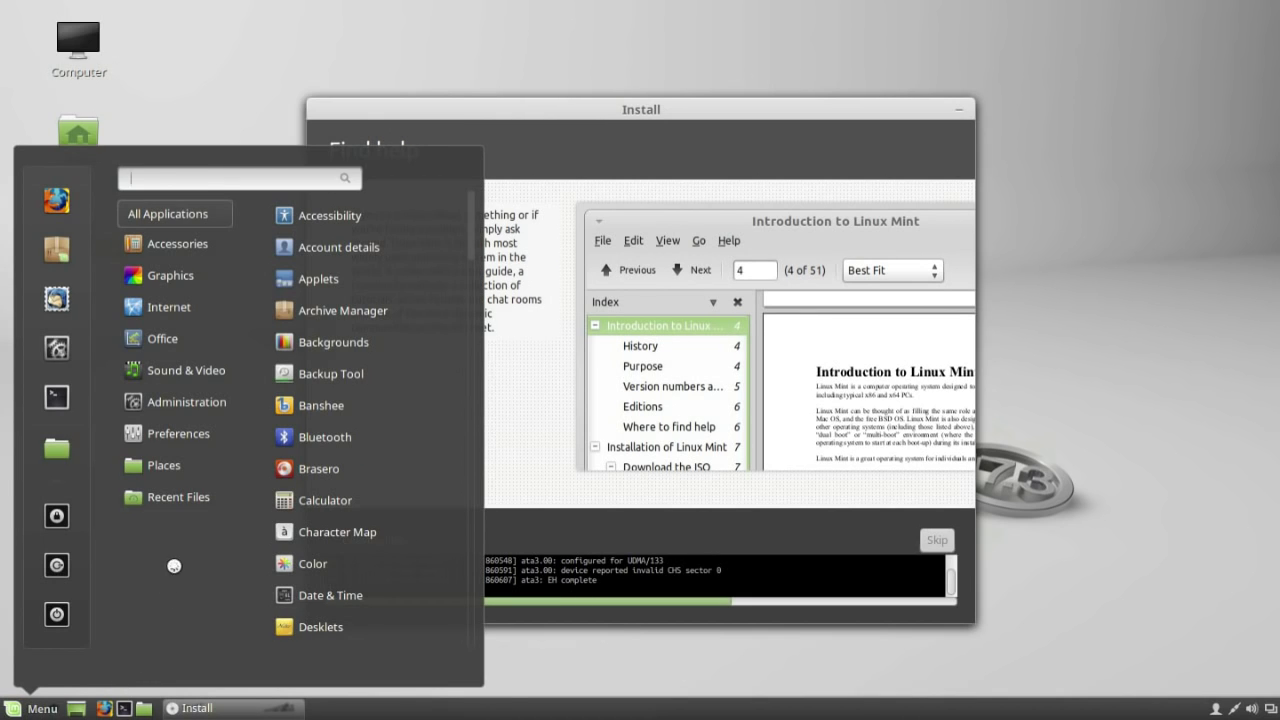
mouse_move(190, 401)
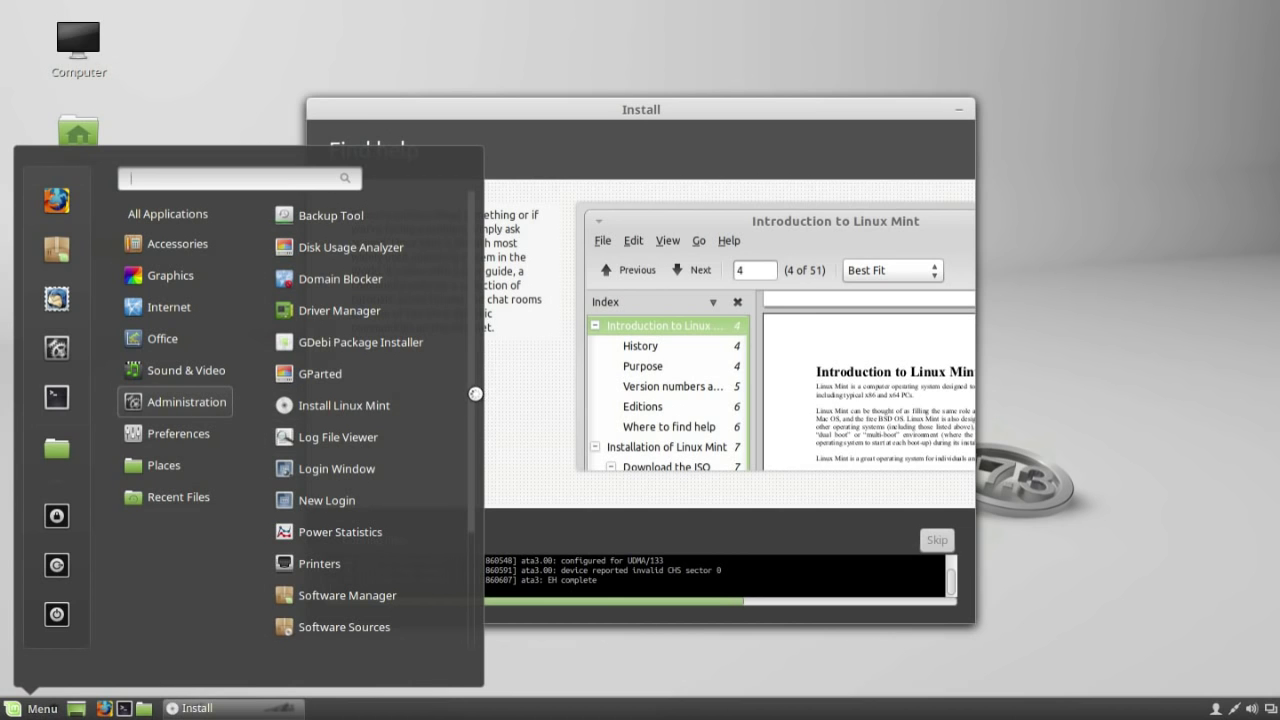
left_click_drag(471, 394, 471, 528)
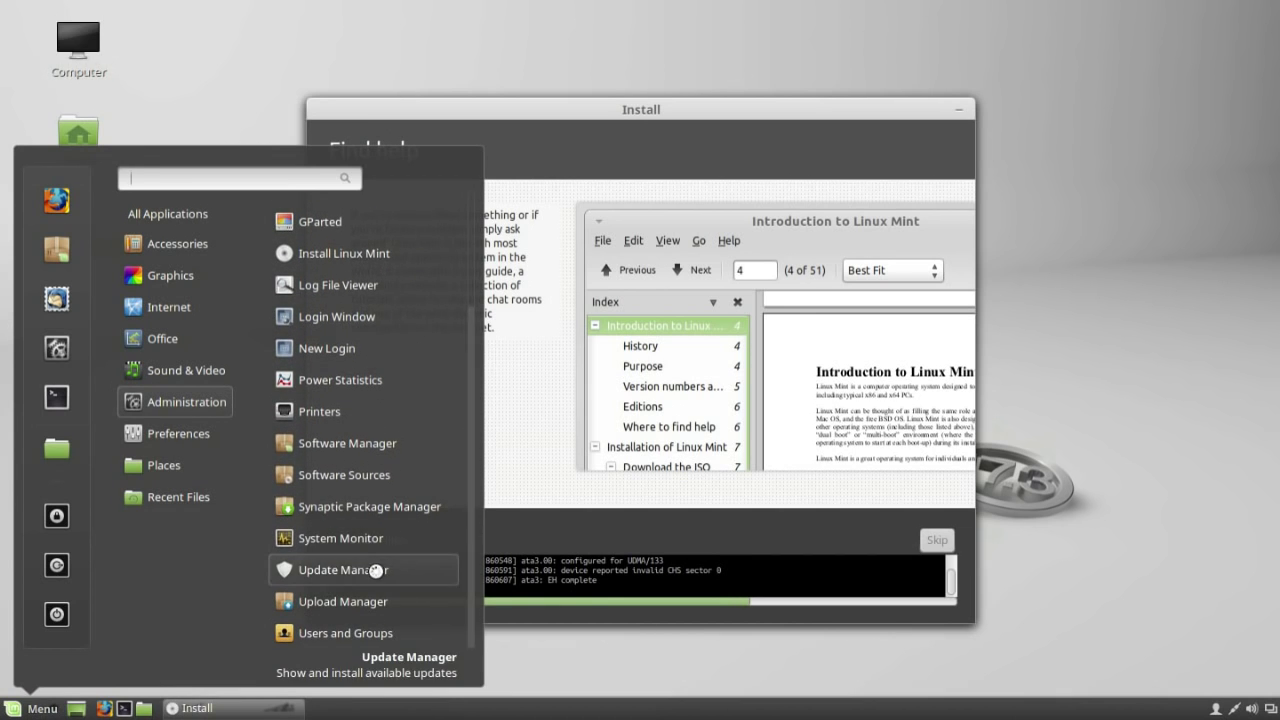
left_click(372, 572)
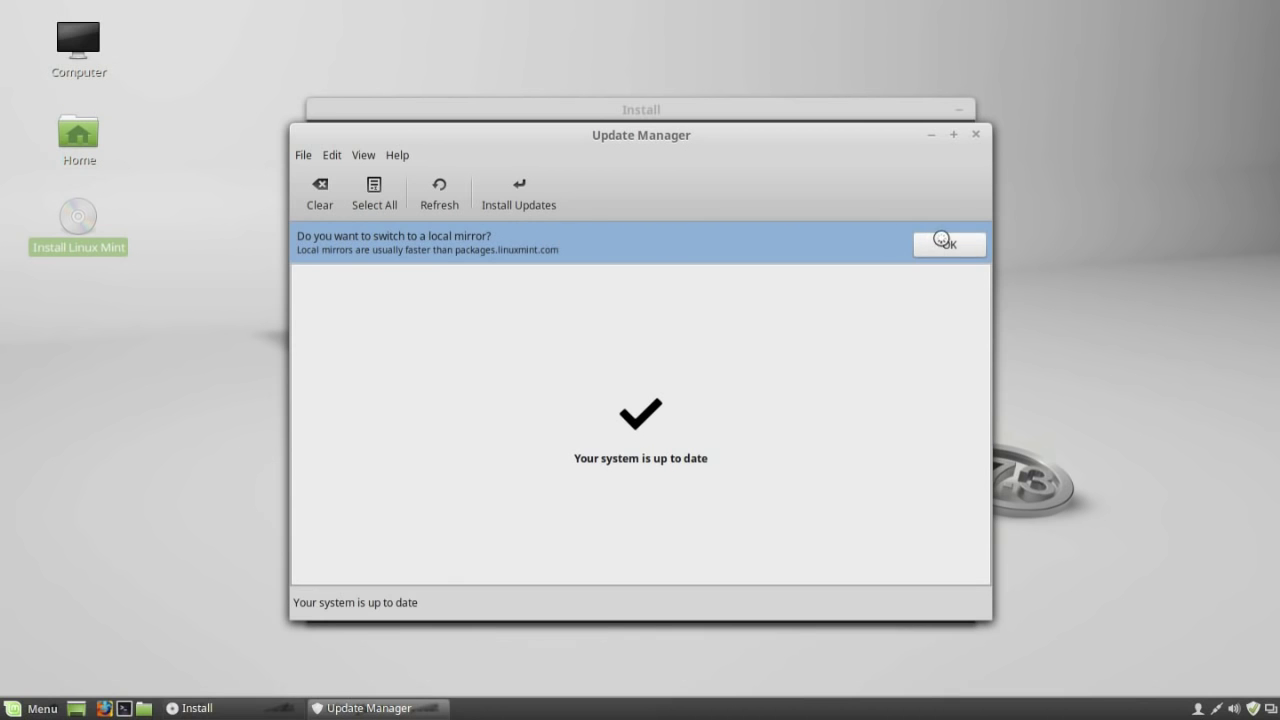
left_click(942, 241)
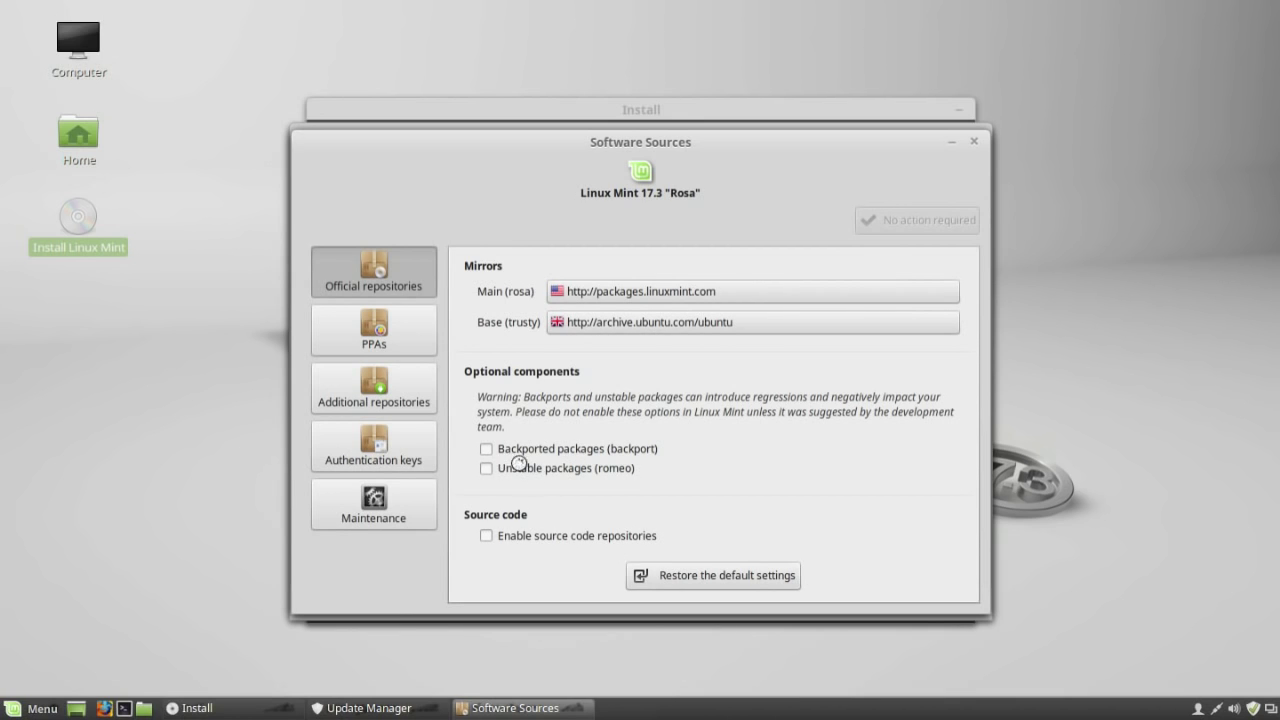
Review the PPA, additional repository, key and maintenance sections, then close Software Sources and Update Manager.
left_click(374, 336)
left_click(372, 389)
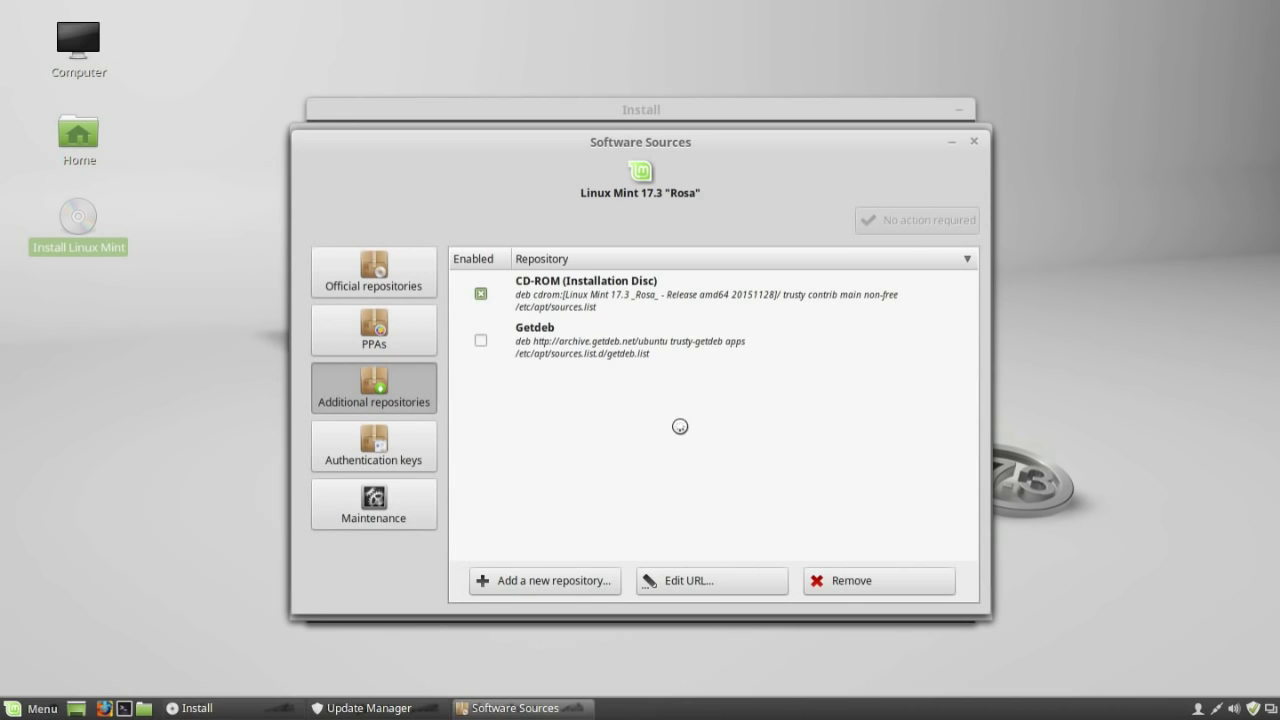
left_click(367, 449)
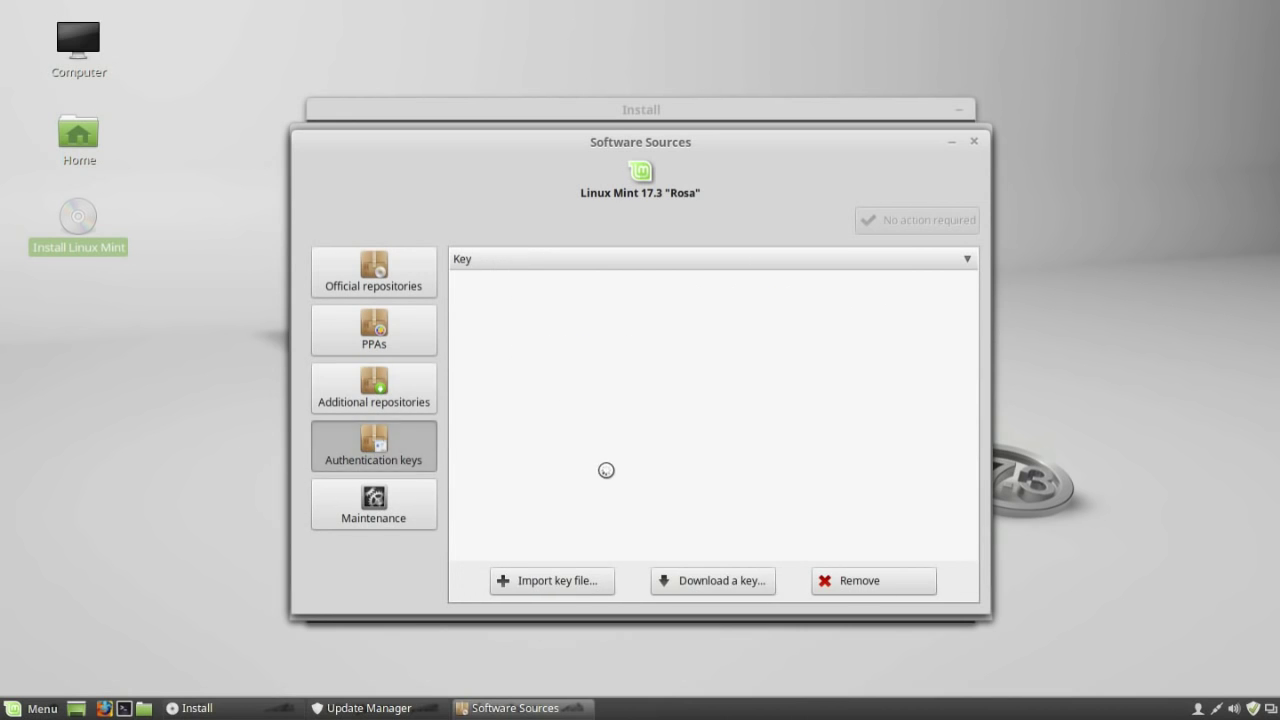
left_click(424, 500)
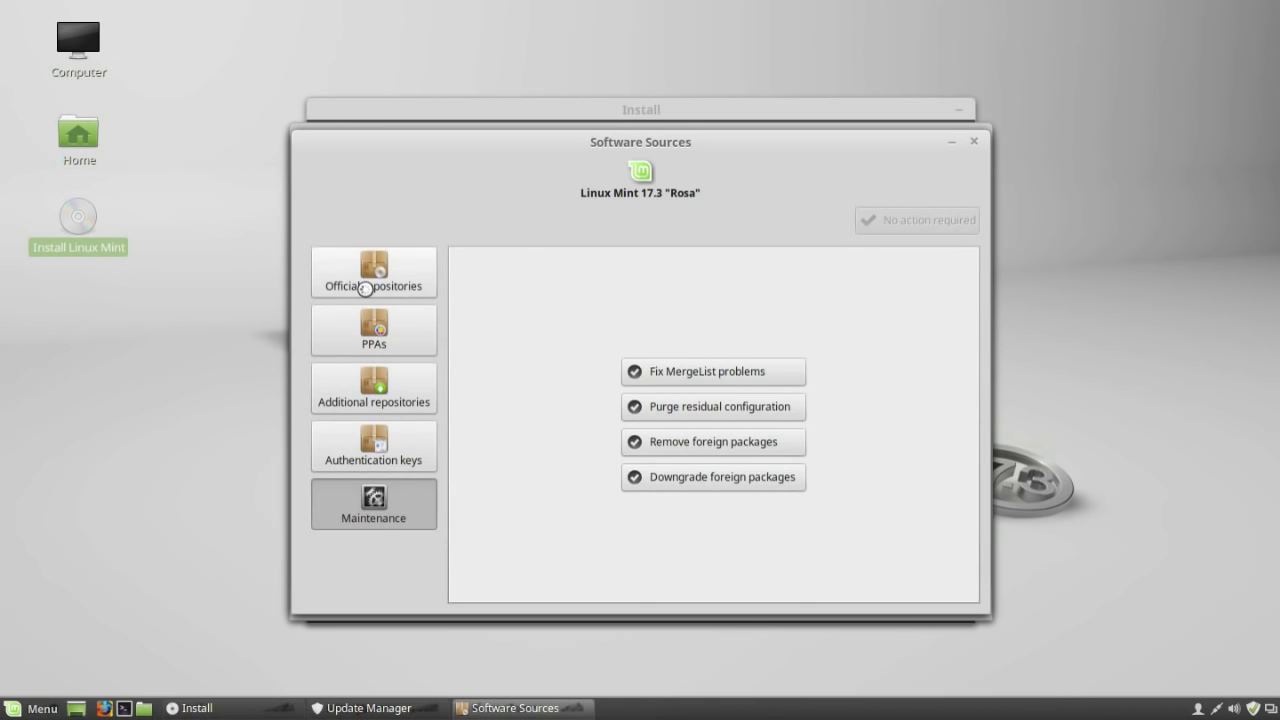
left_click(366, 285)
left_click(974, 141)
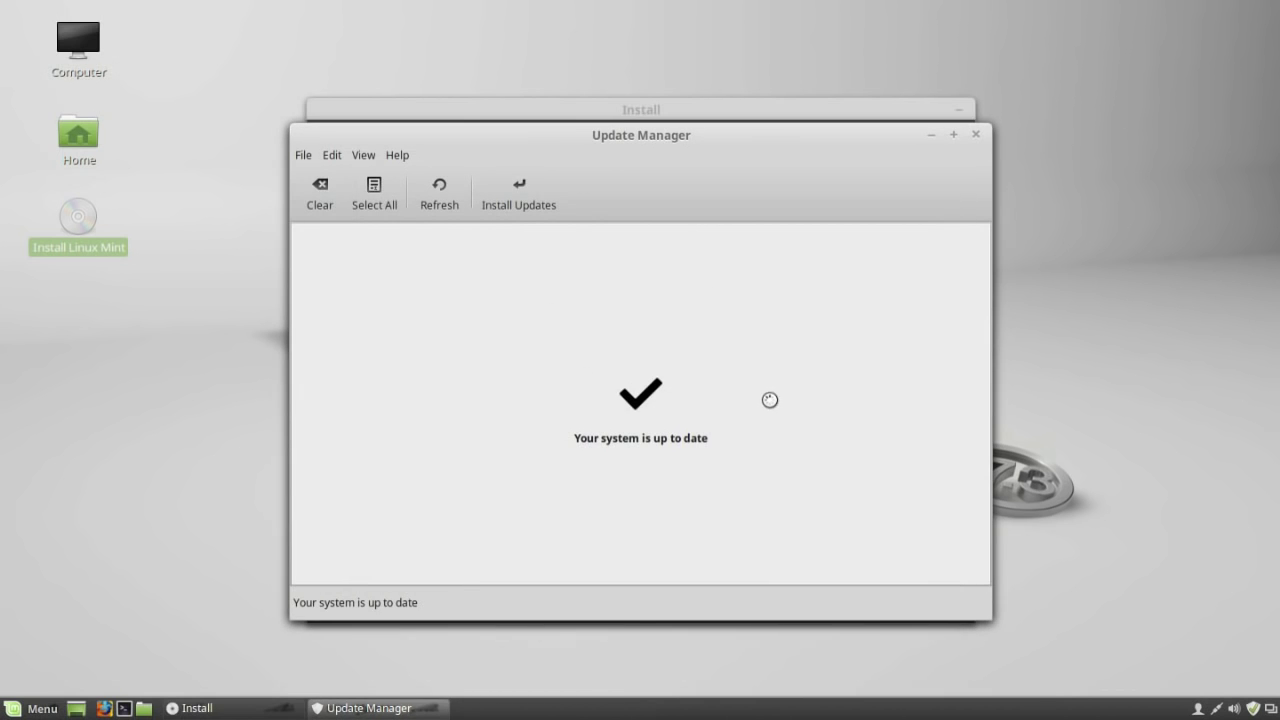
left_click(978, 133)
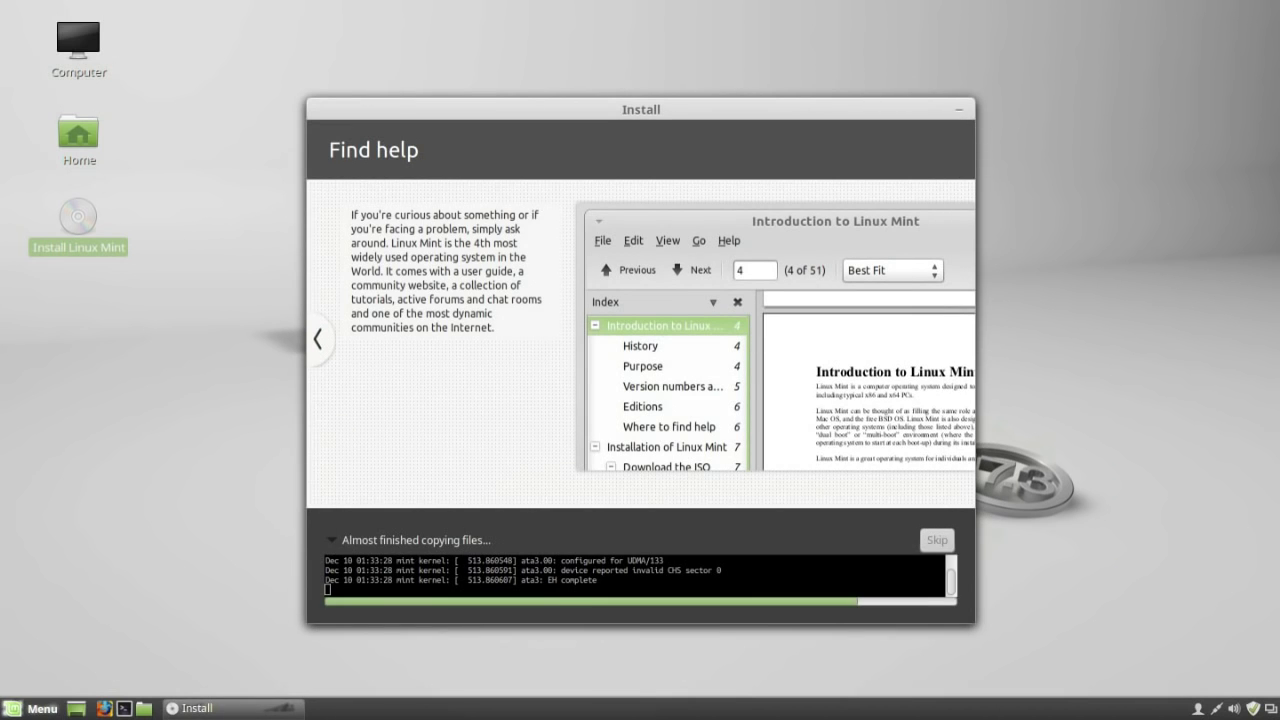
left_click(36, 703)
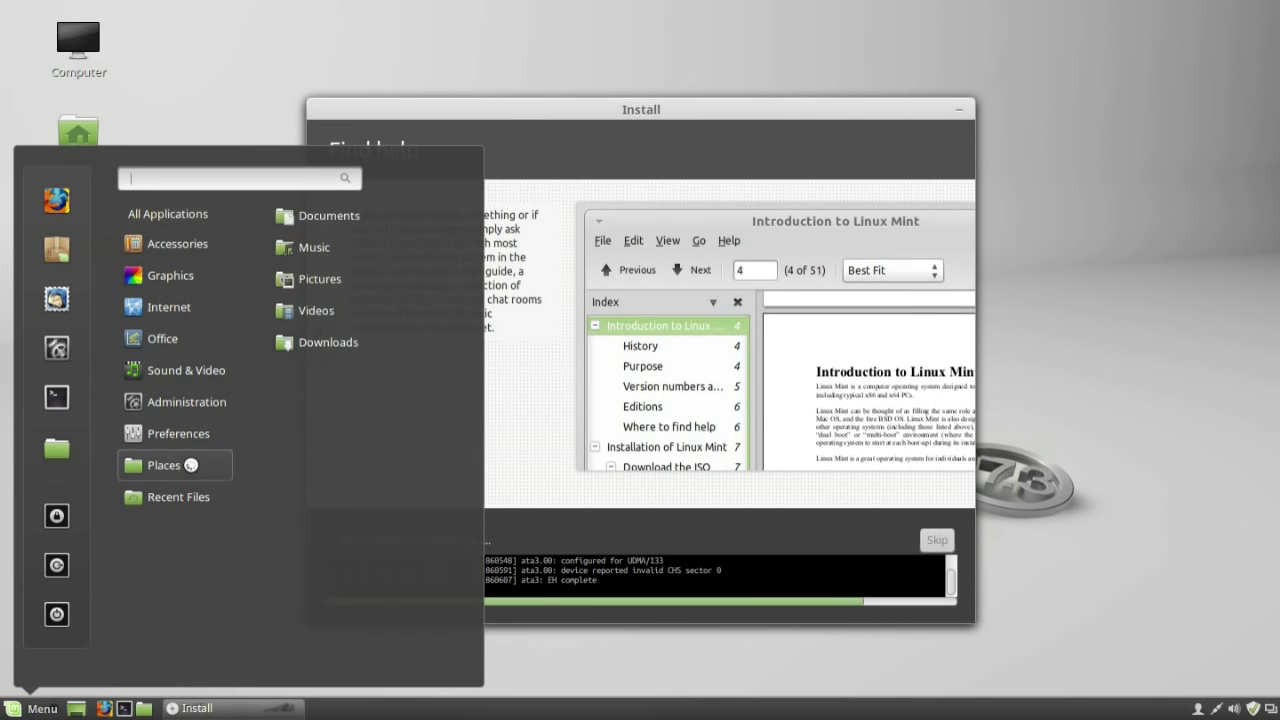
mouse_move(205, 401)
left_click_drag(469, 446, 469, 583)
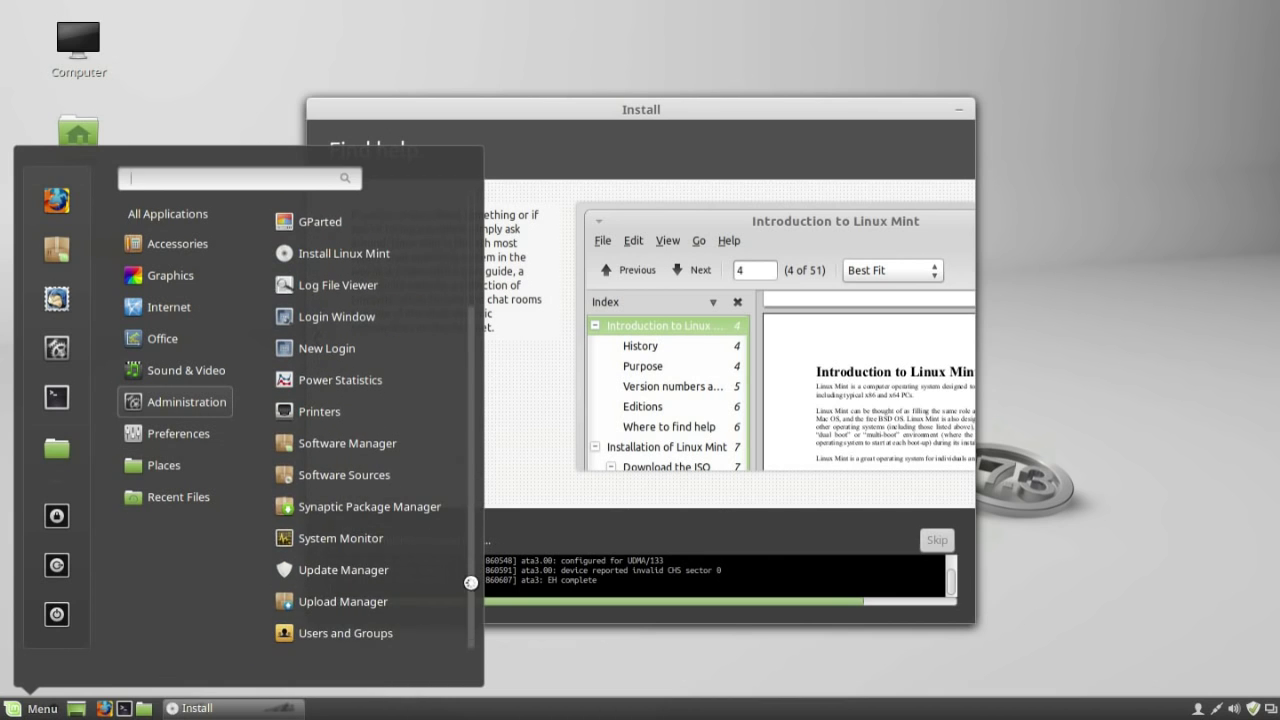
left_click(367, 598)
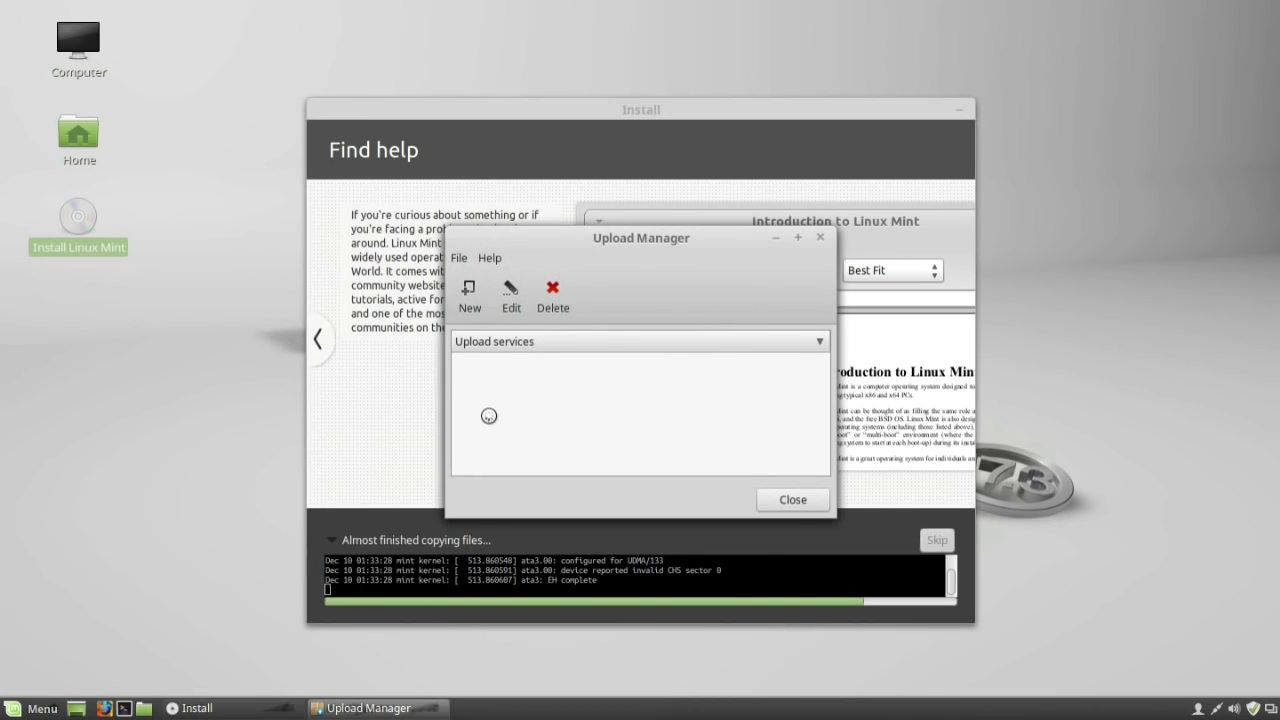
left_click(469, 292)
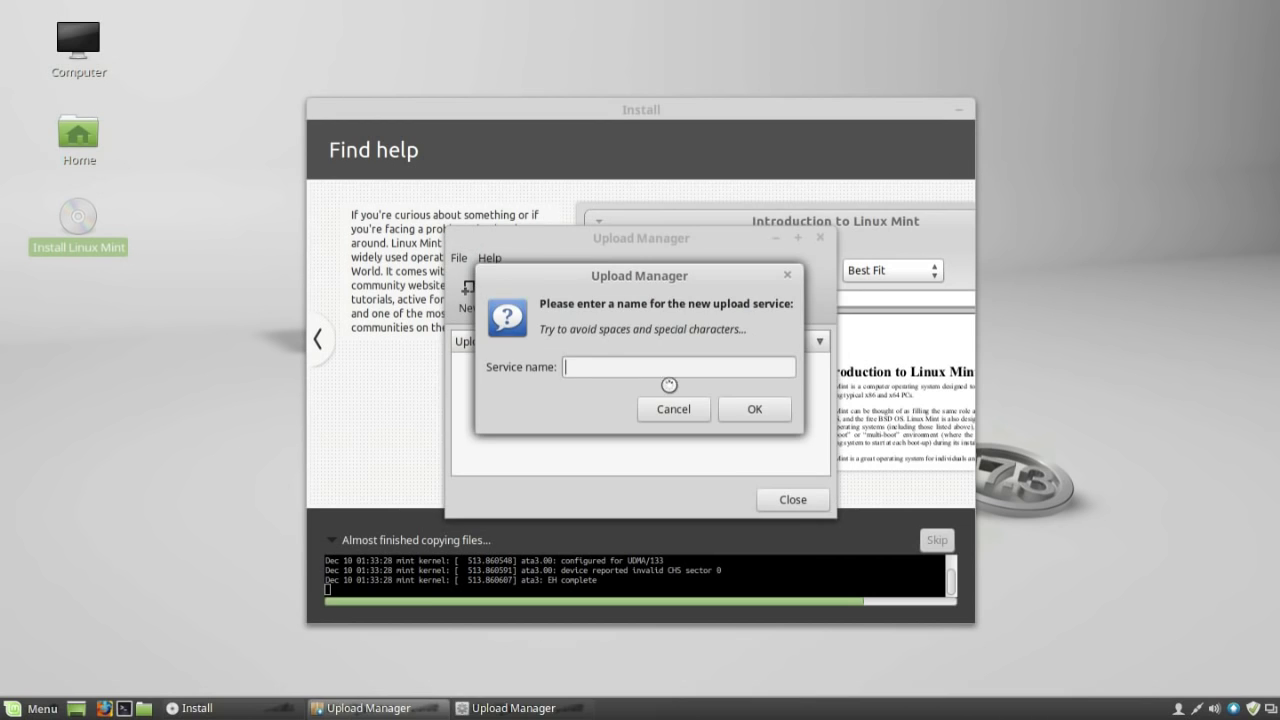
left_click(697, 410)
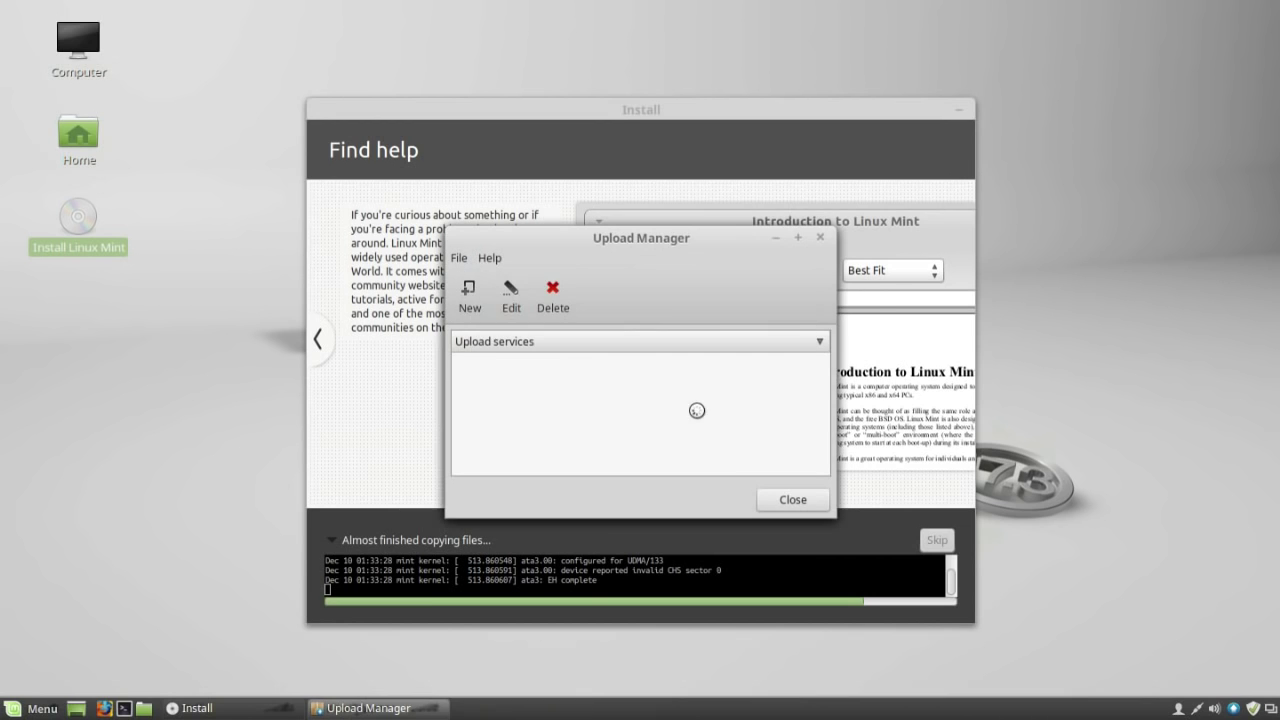
left_click(459, 258)
left_click(722, 466)
left_click(793, 499)
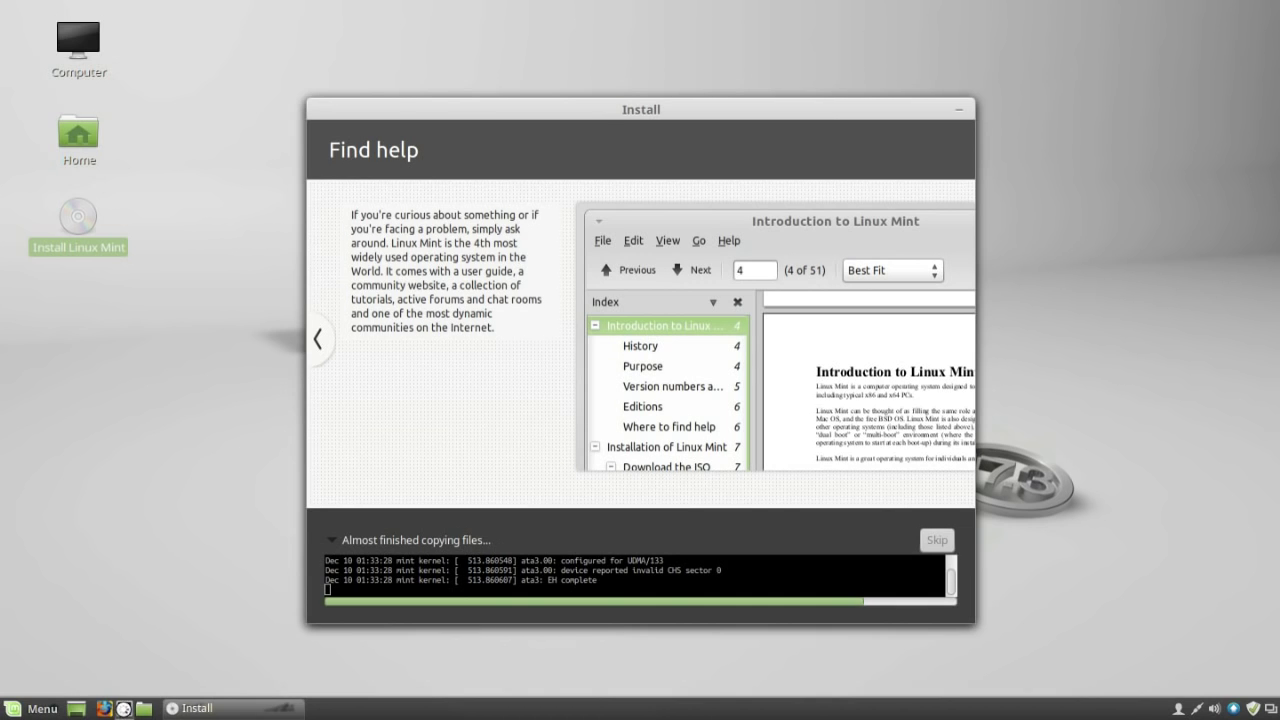
Open a terminal, run top, then close the terminal along with its running process.
left_click(124, 708)
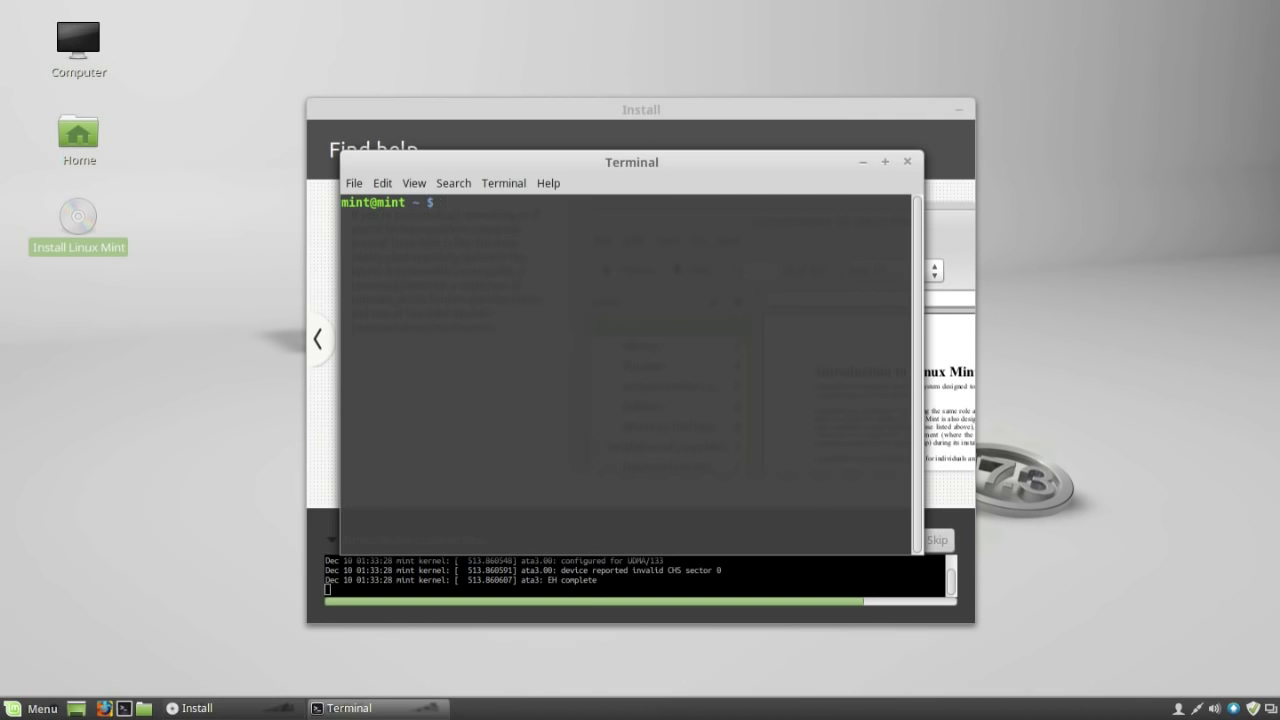
type("top")
key("Return")
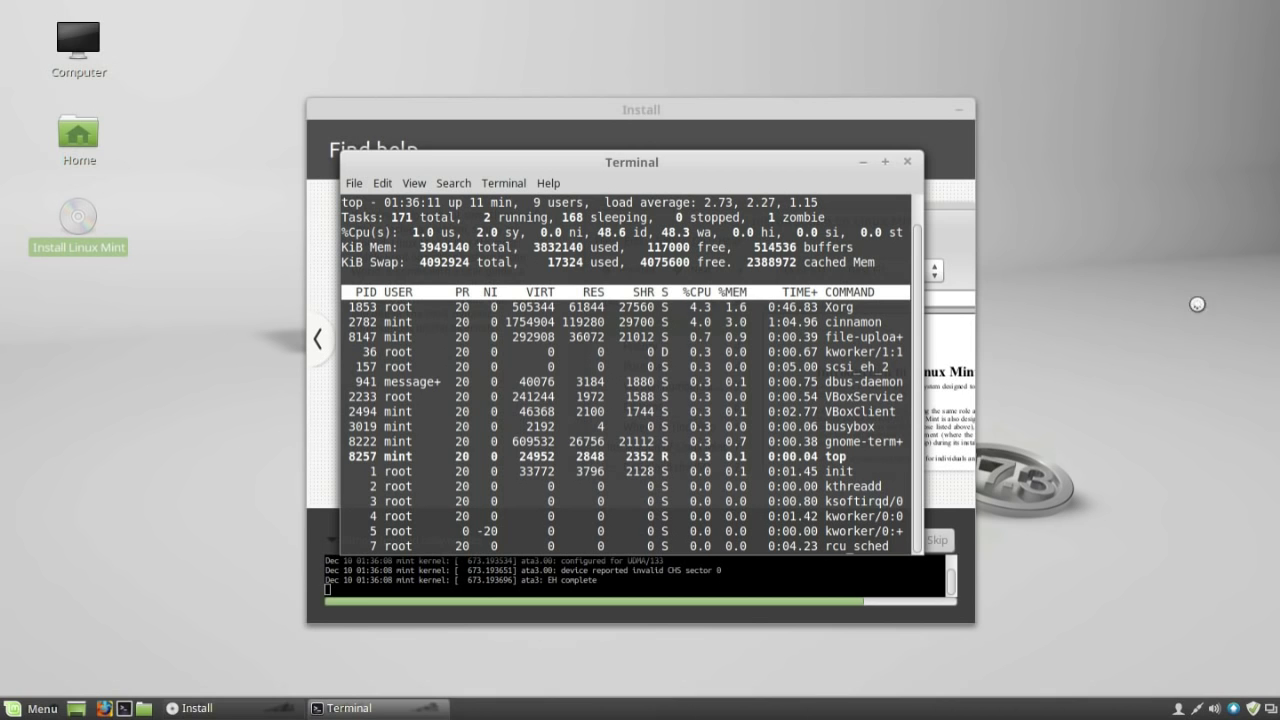
left_click(908, 162)
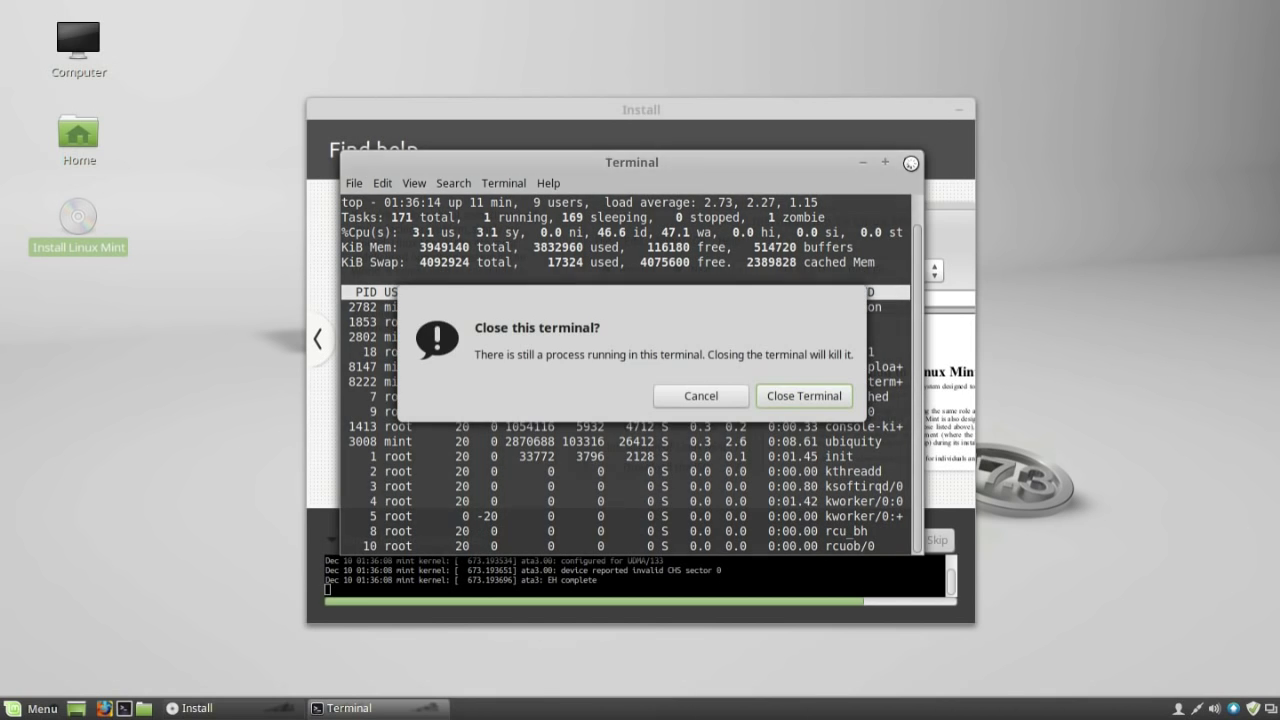
left_click(805, 396)
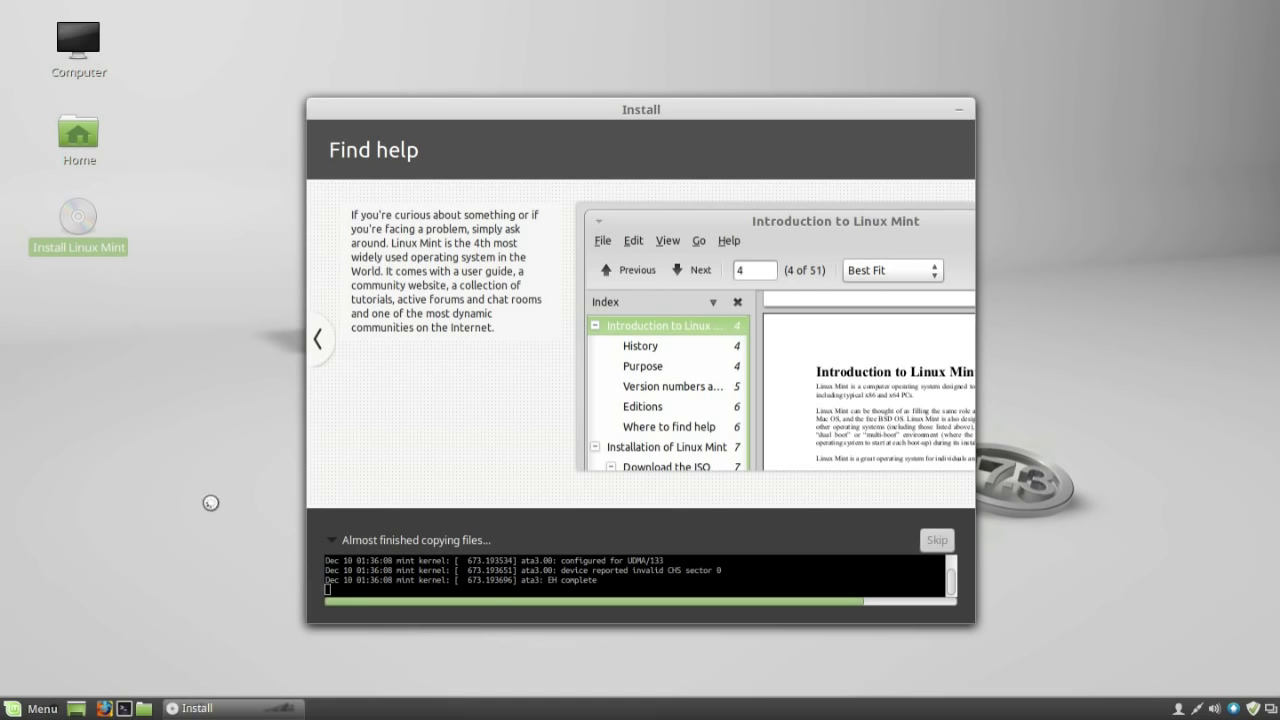
left_click(143, 708)
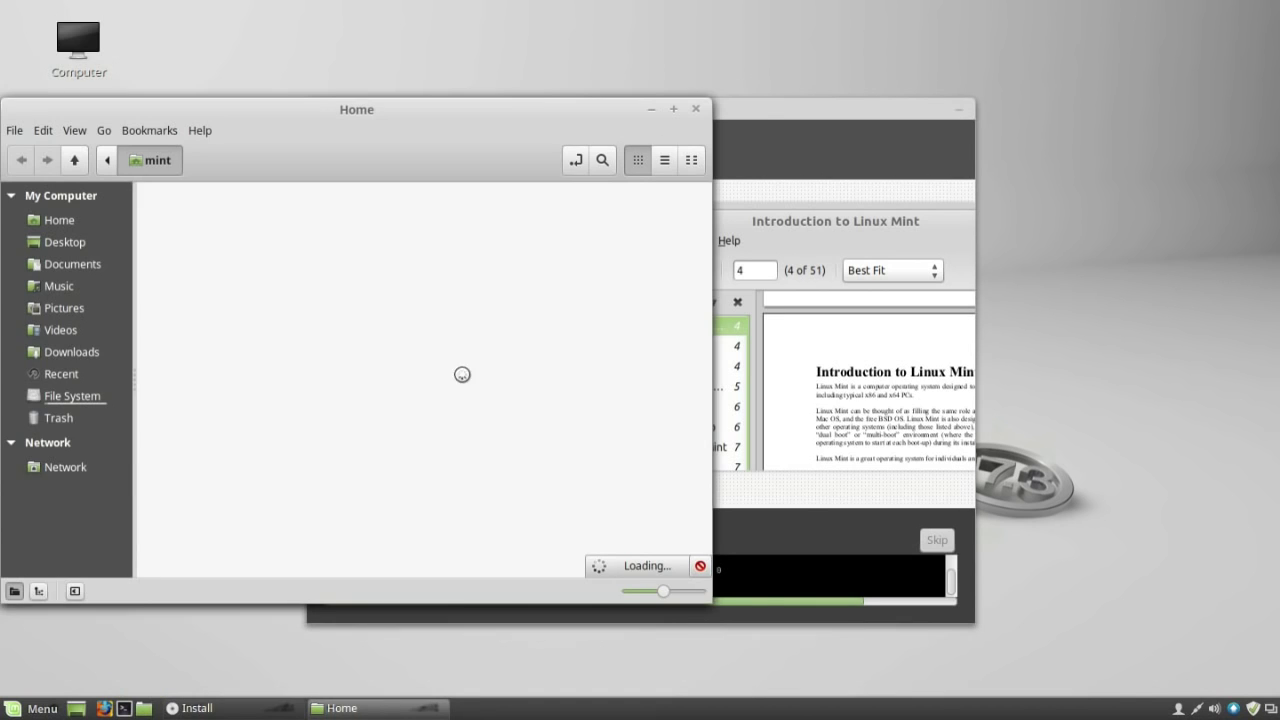
left_click(182, 129)
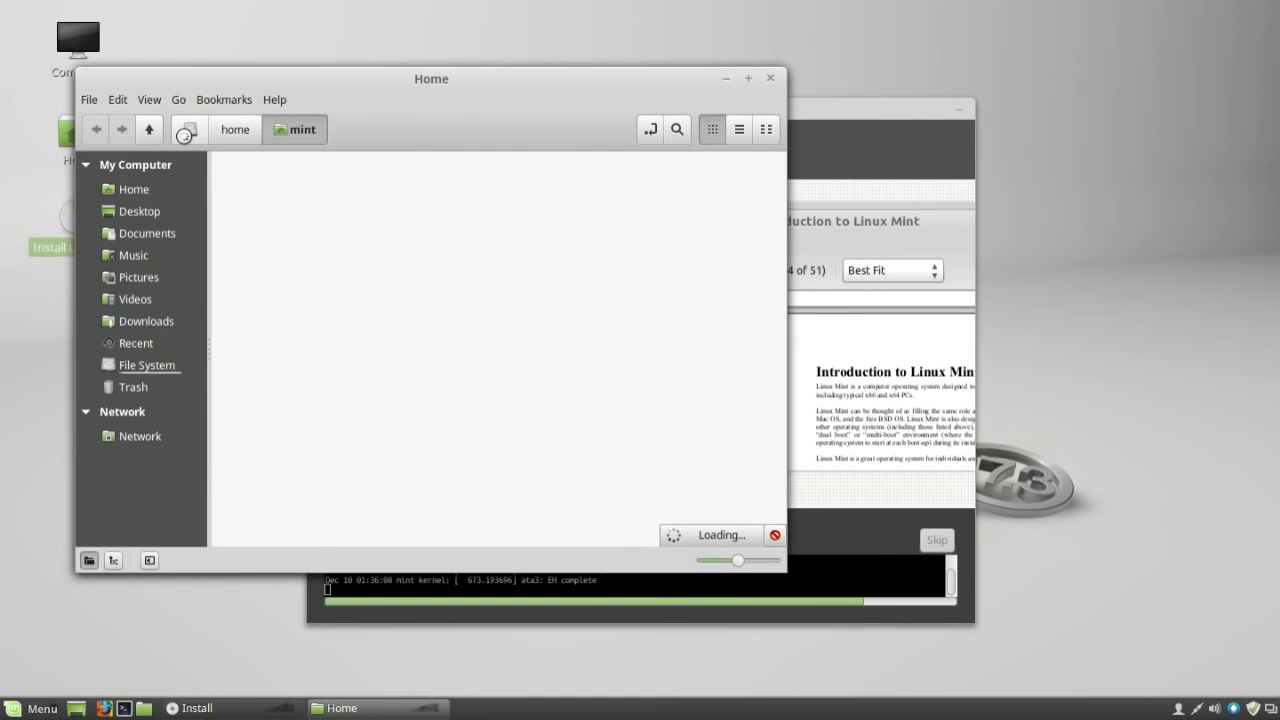
left_click(248, 129)
left_click(189, 129)
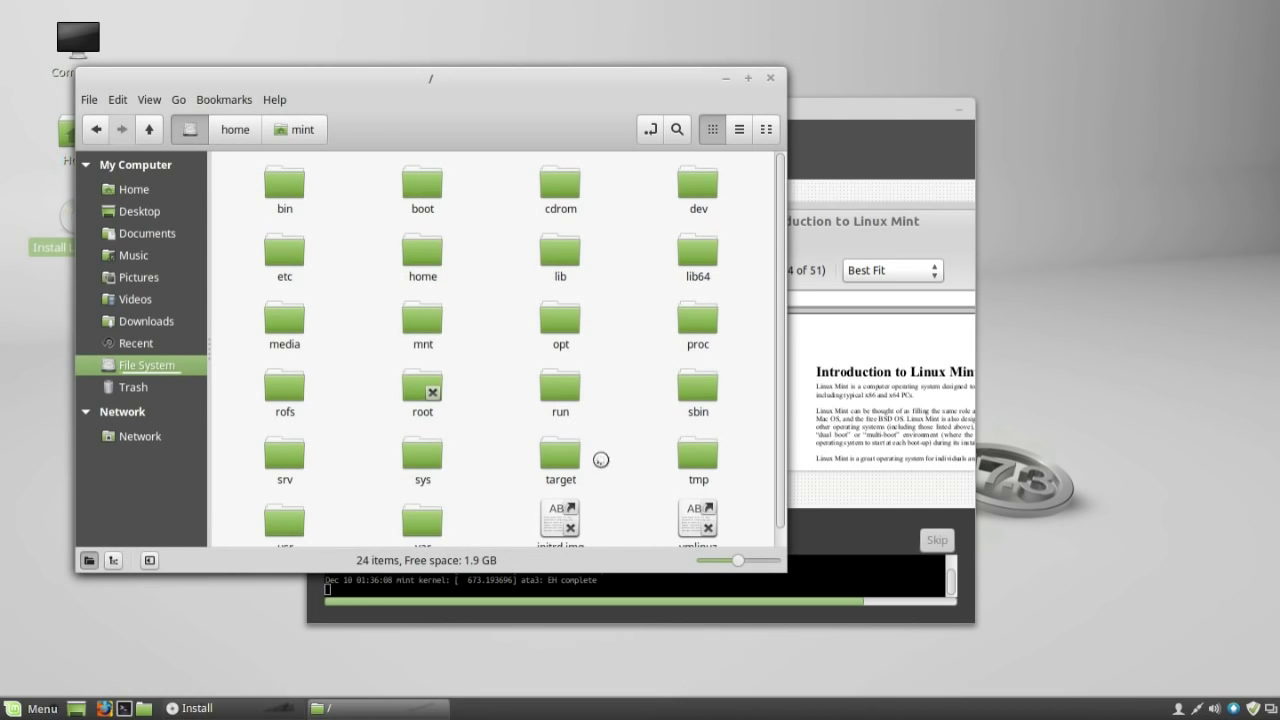
double_click(285, 521)
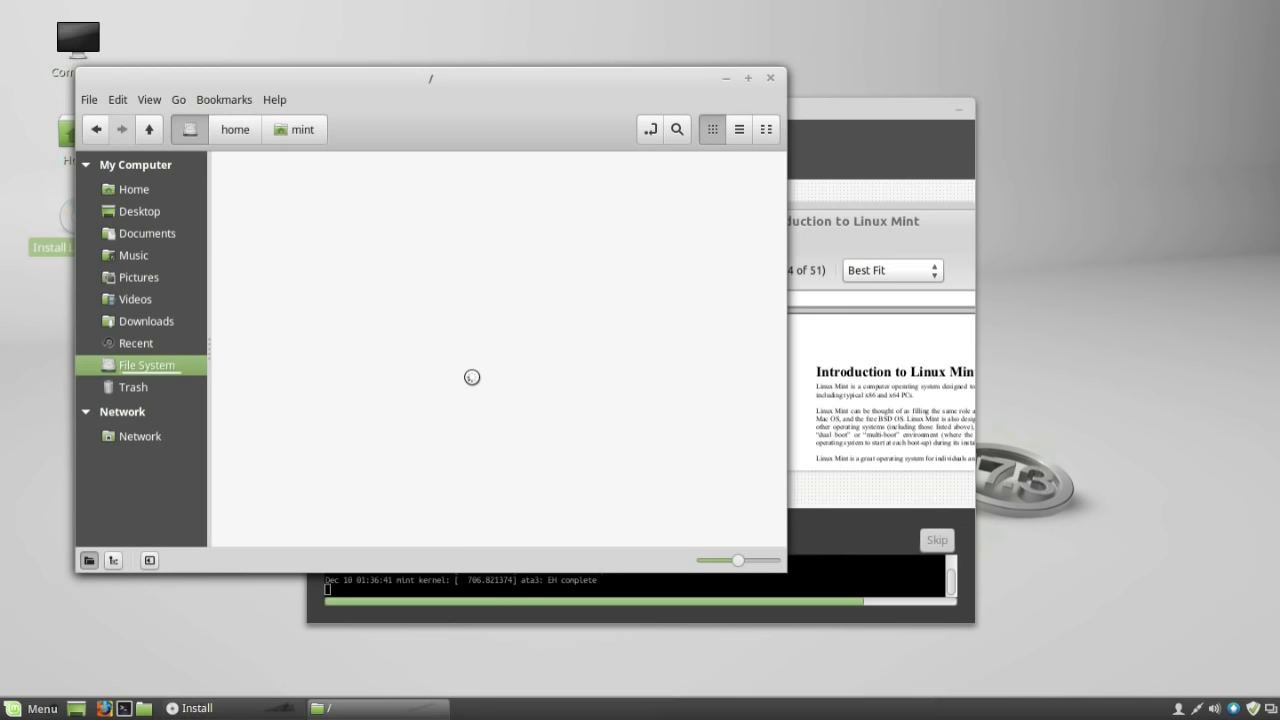
left_click_drag(745, 560, 740, 561)
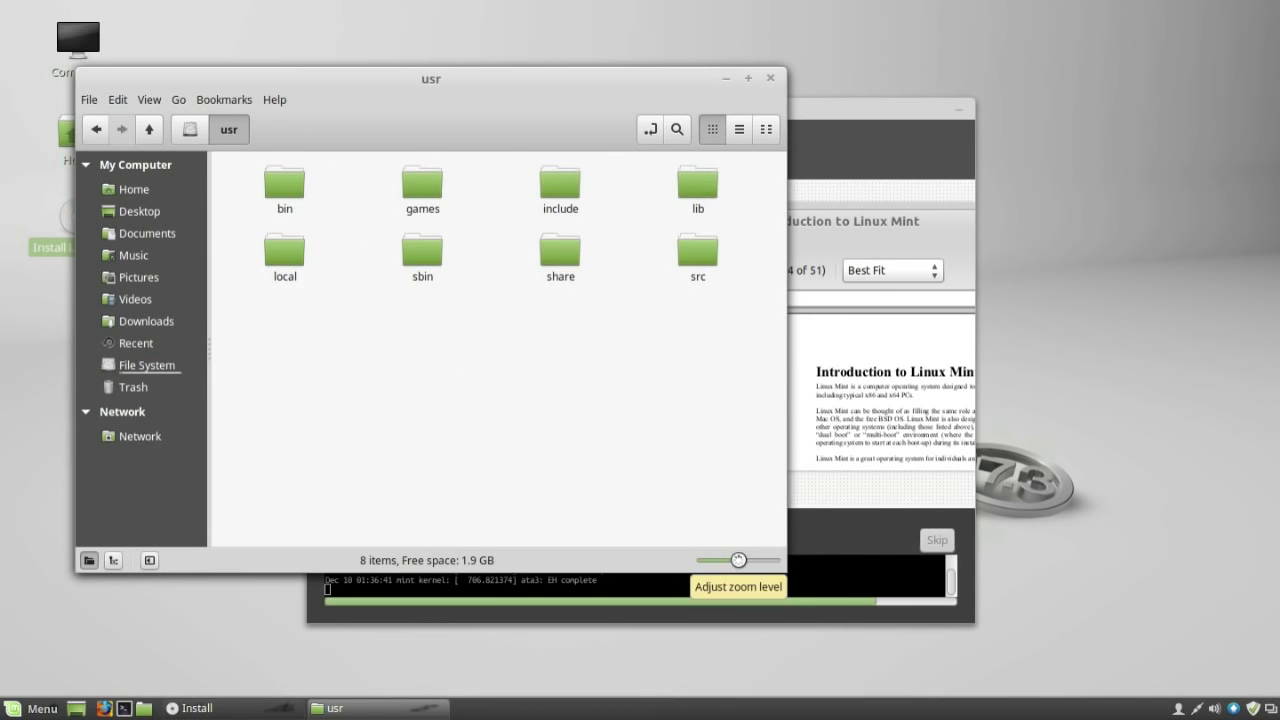
left_click(739, 129)
left_click(765, 129)
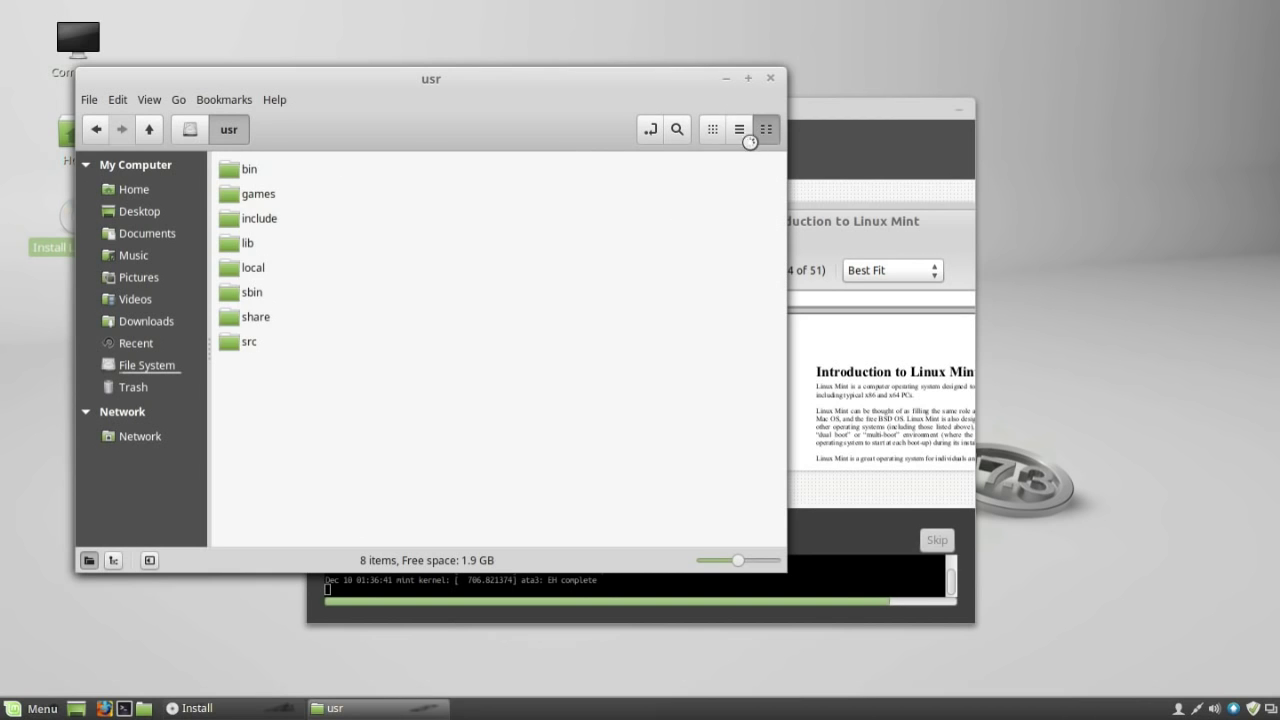
left_click(712, 129)
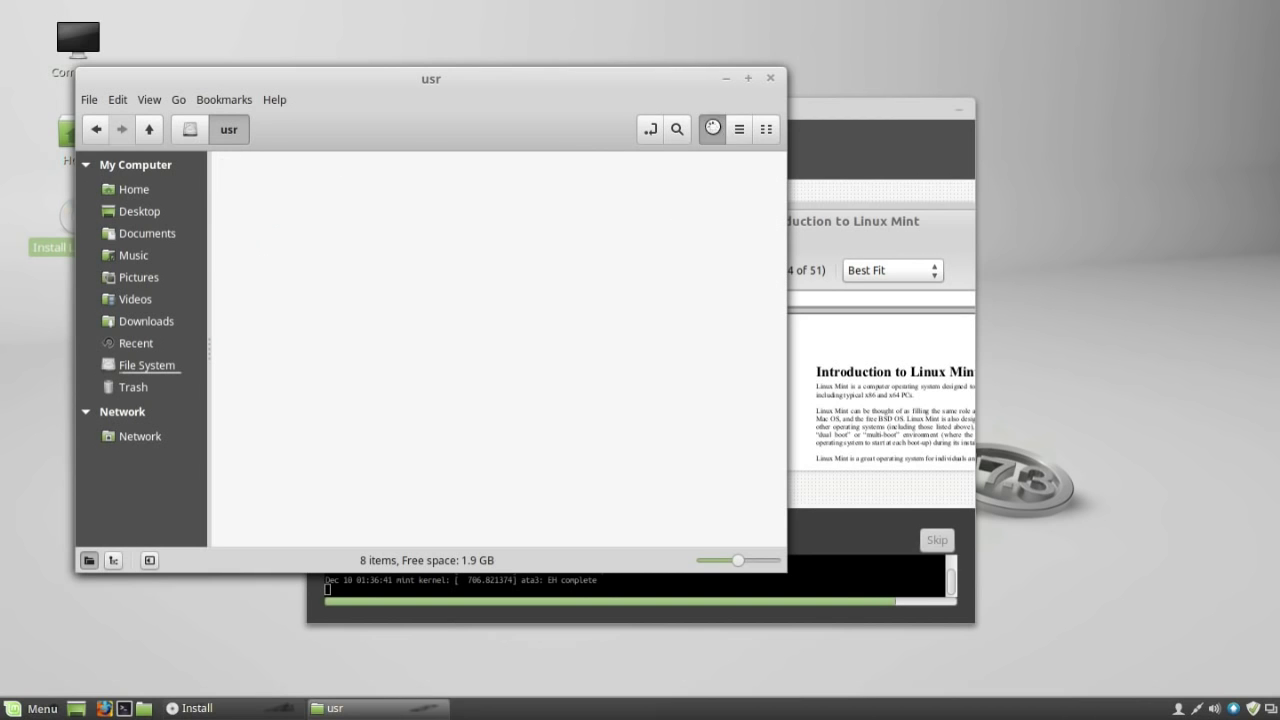
left_click(272, 98)
left_click(282, 153)
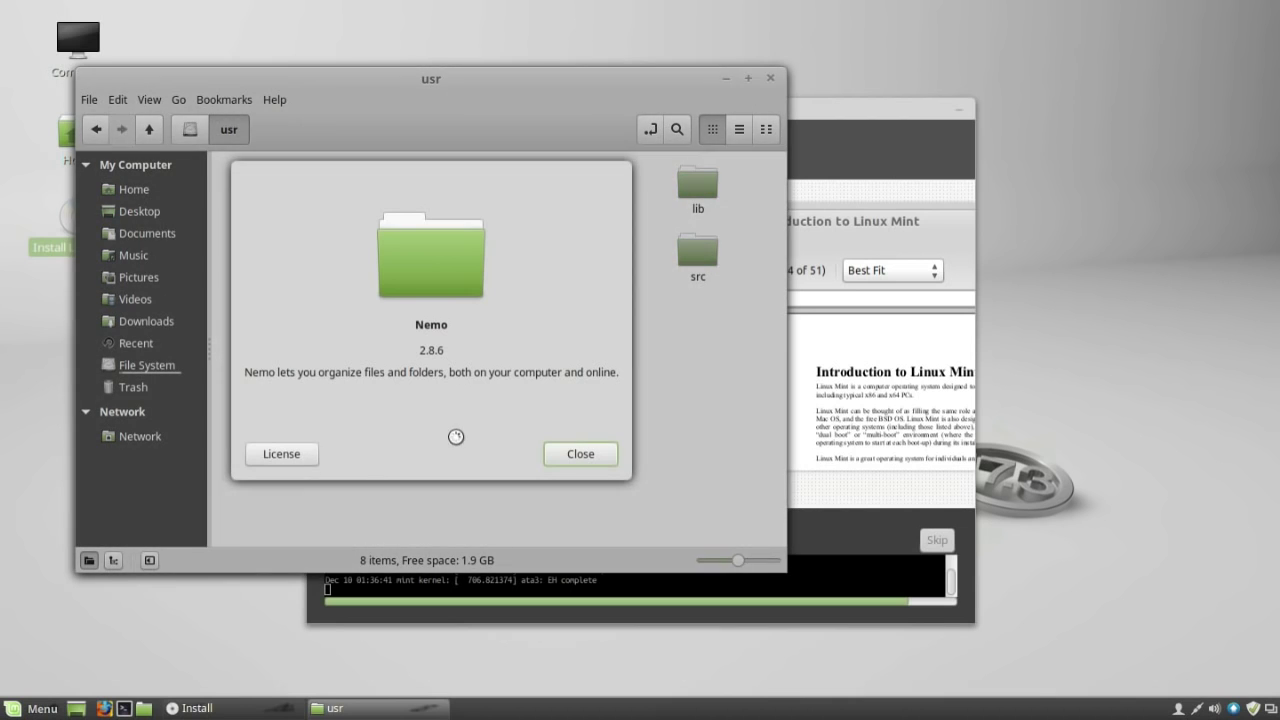
left_click(572, 457)
left_click(771, 78)
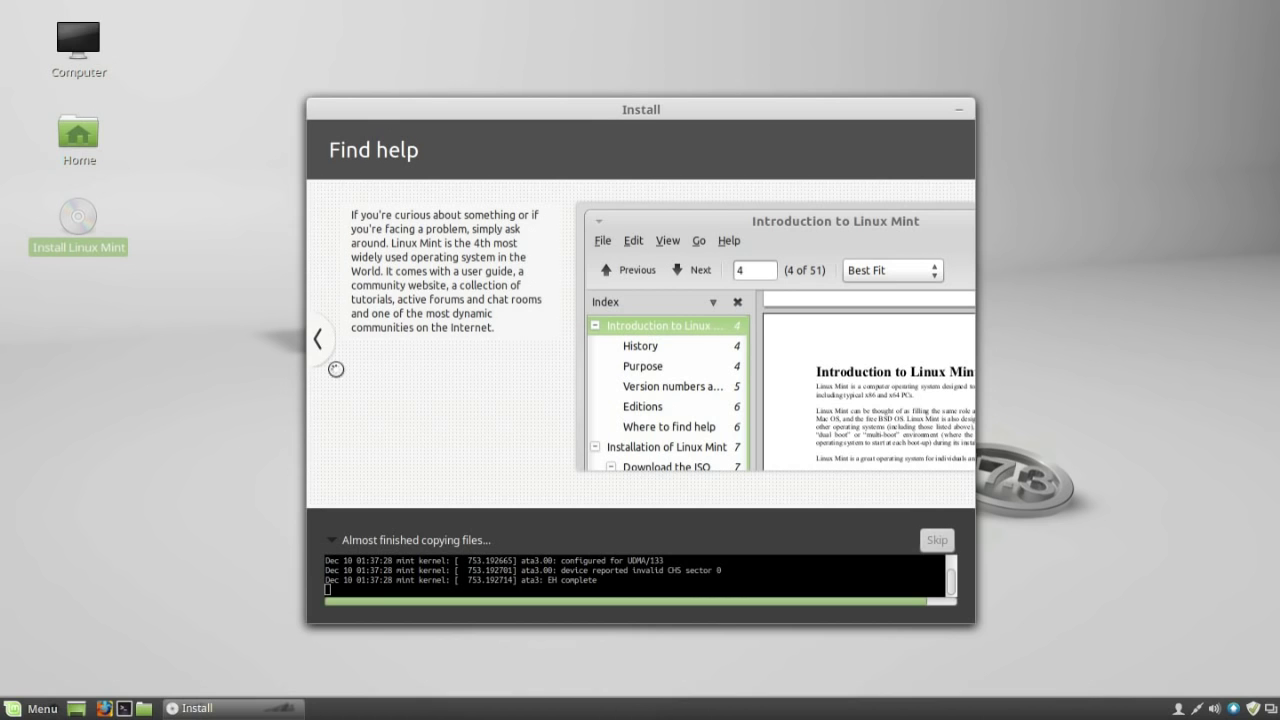
In System Settings Backgrounds, browse the Qiana collection and set Beach, then Kauai, as wallpaper.
left_click(40, 705)
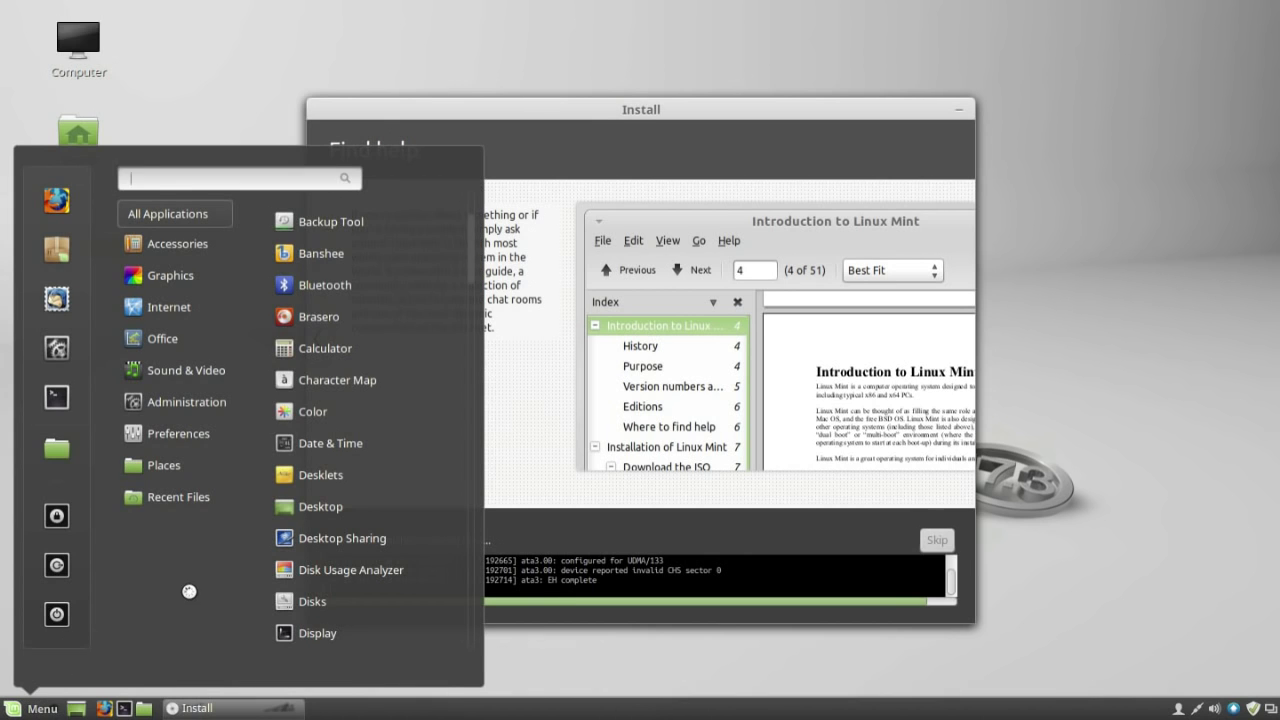
left_click(57, 347)
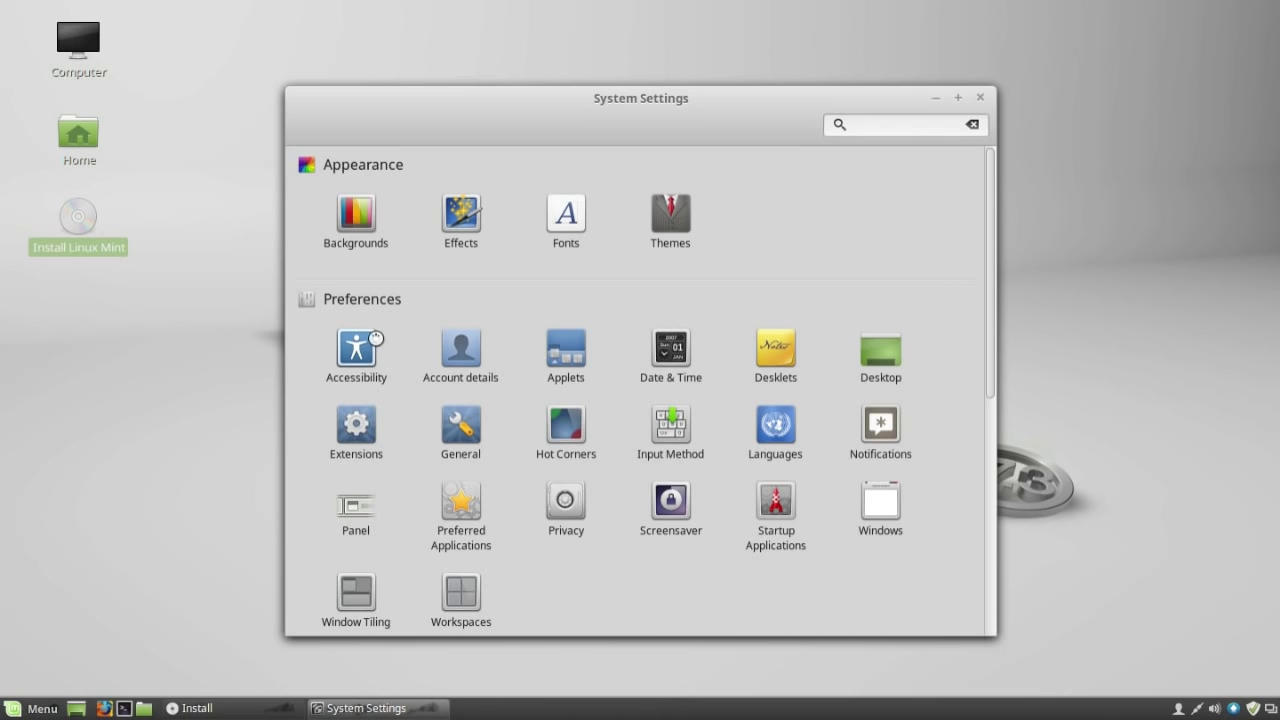
left_click(358, 213)
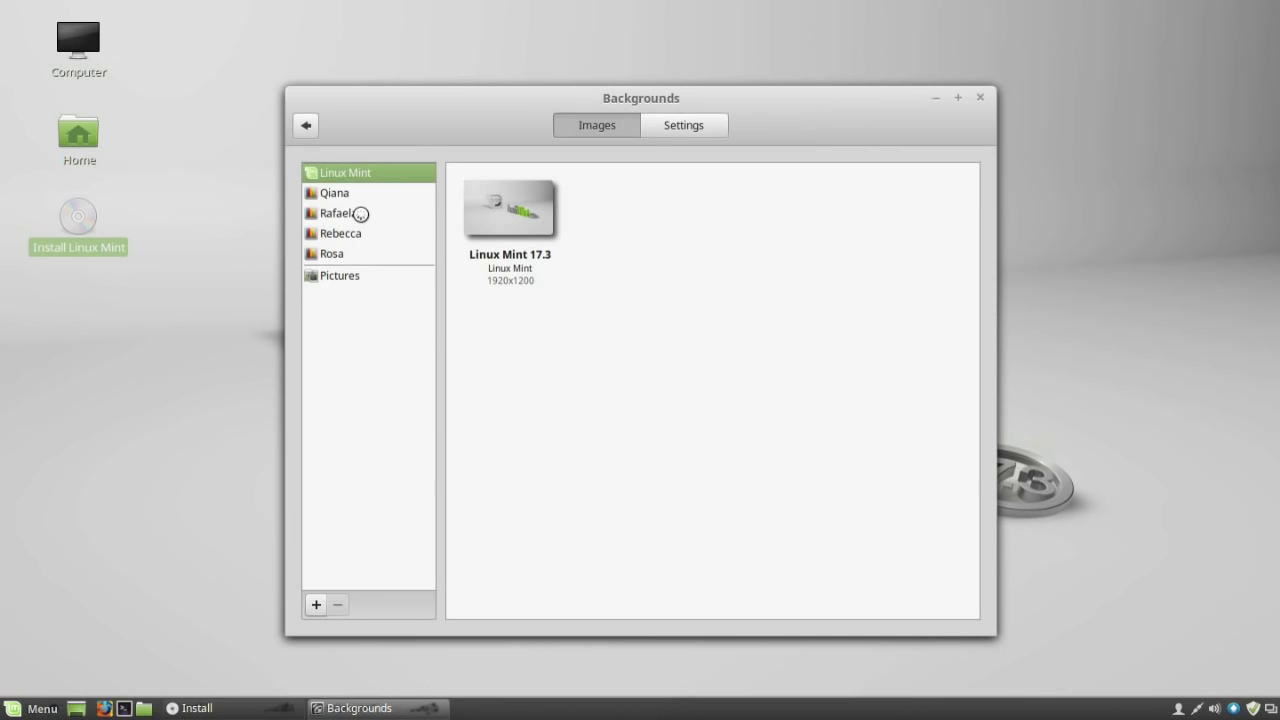
left_click(354, 275)
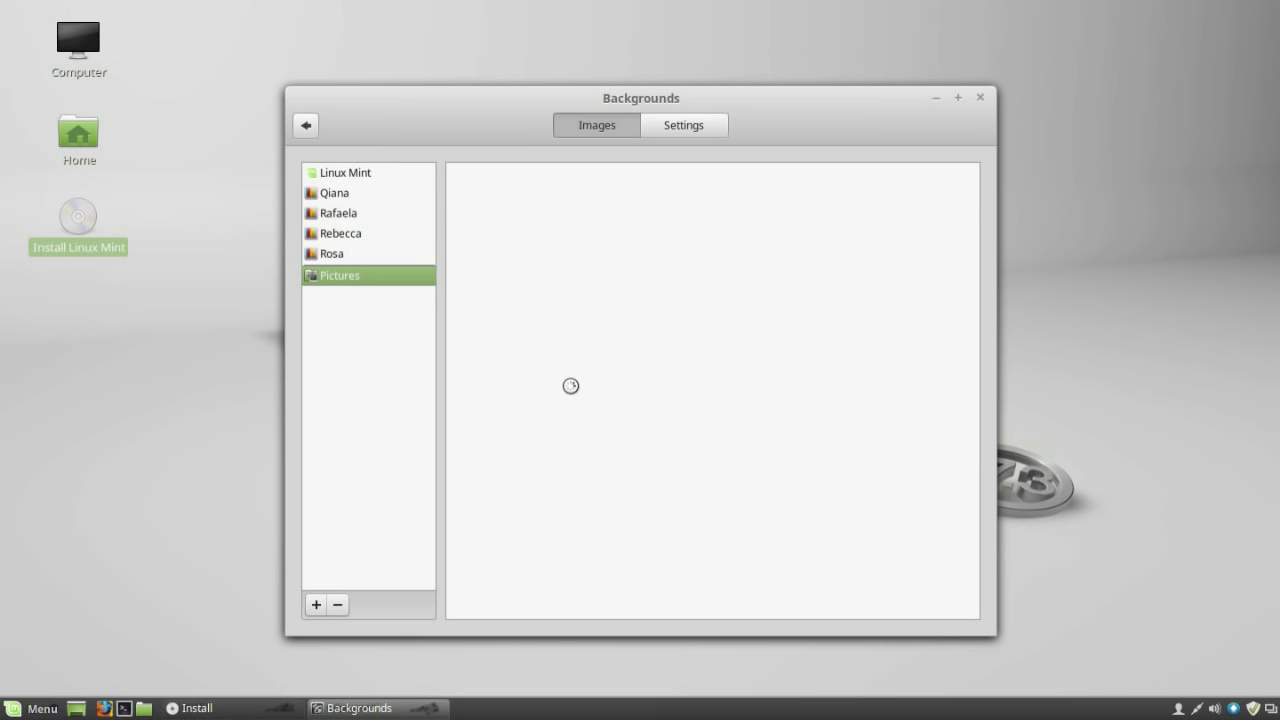
left_click(316, 196)
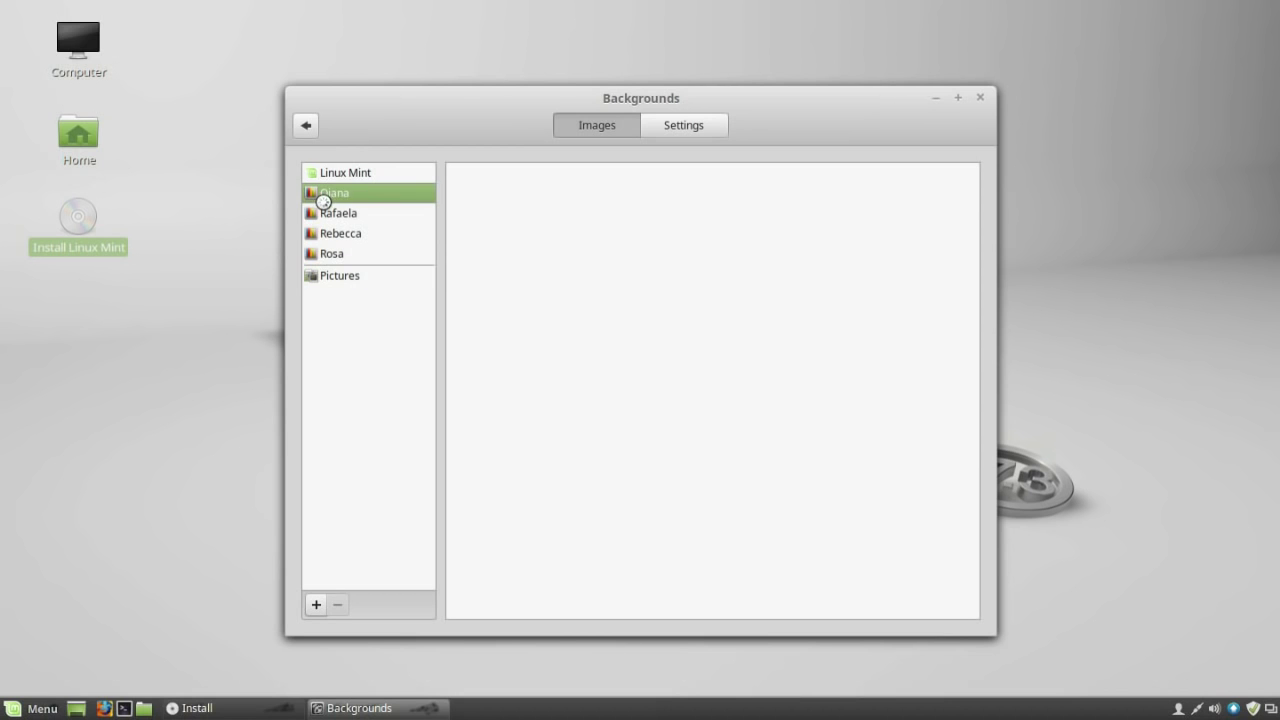
left_click(659, 219)
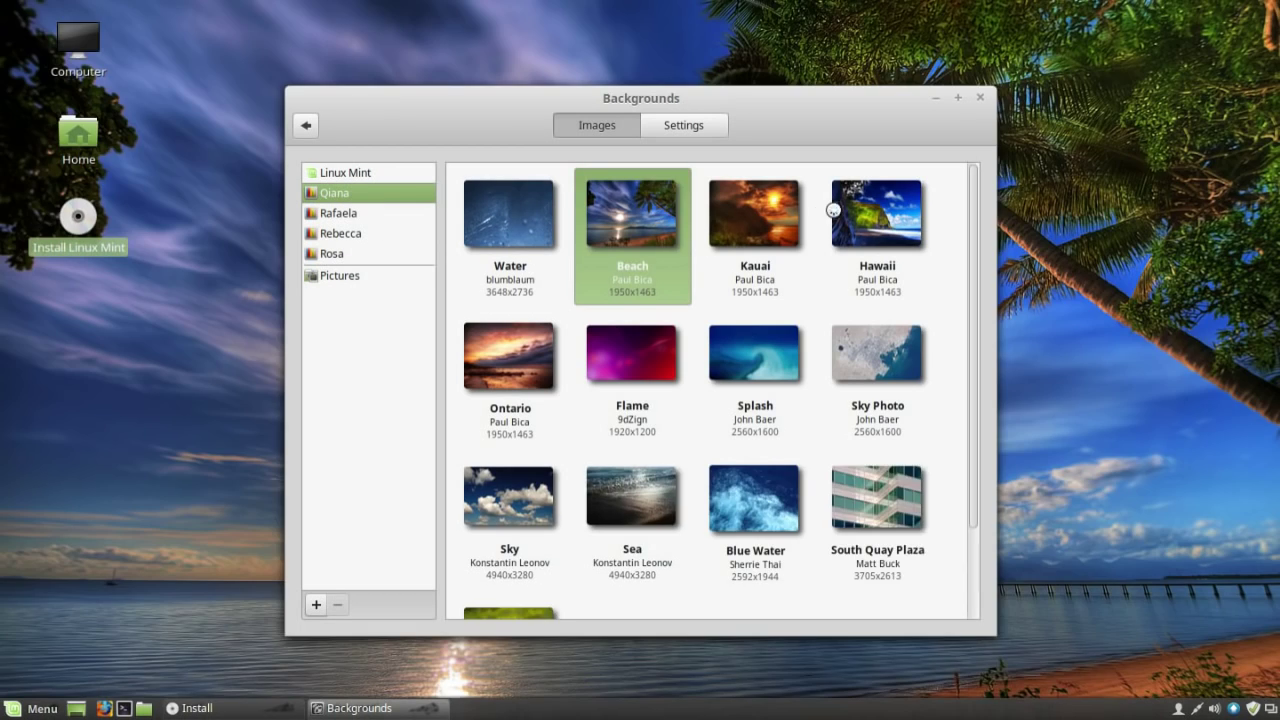
left_click(772, 222)
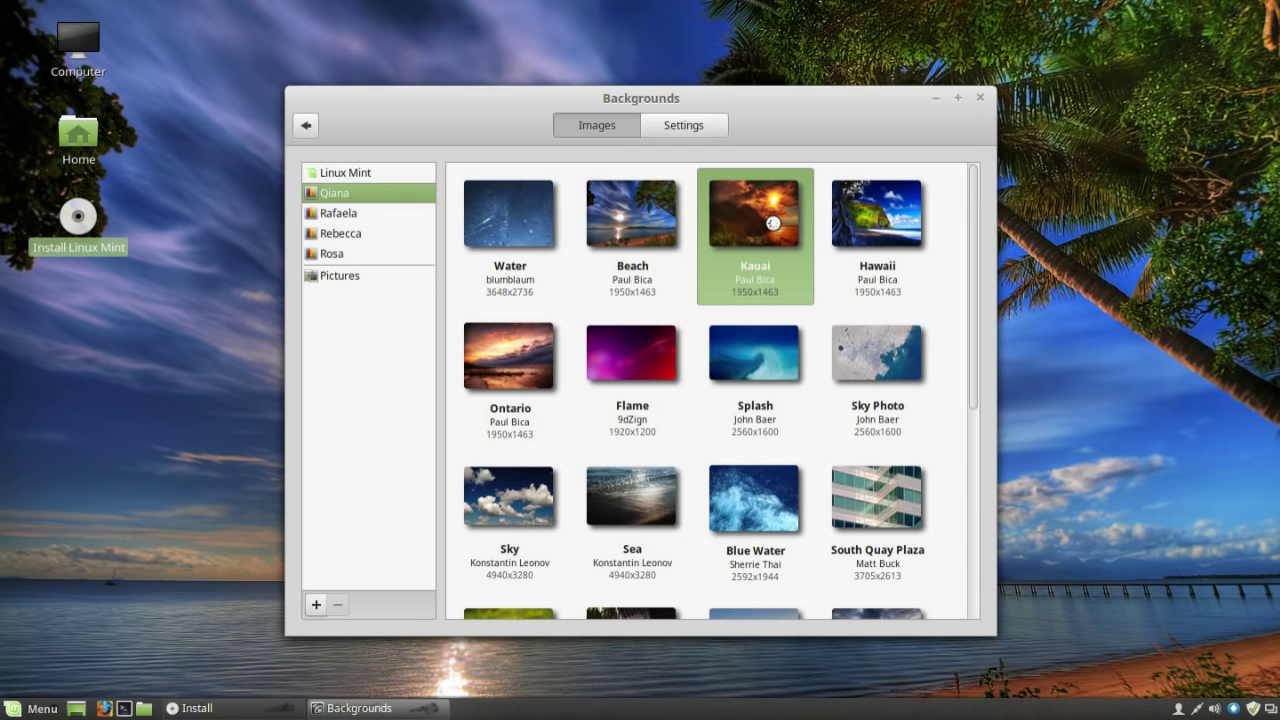
Close the Backgrounds settings, reposition the installer window, and collapse then re-expand its log.
left_click(980, 97)
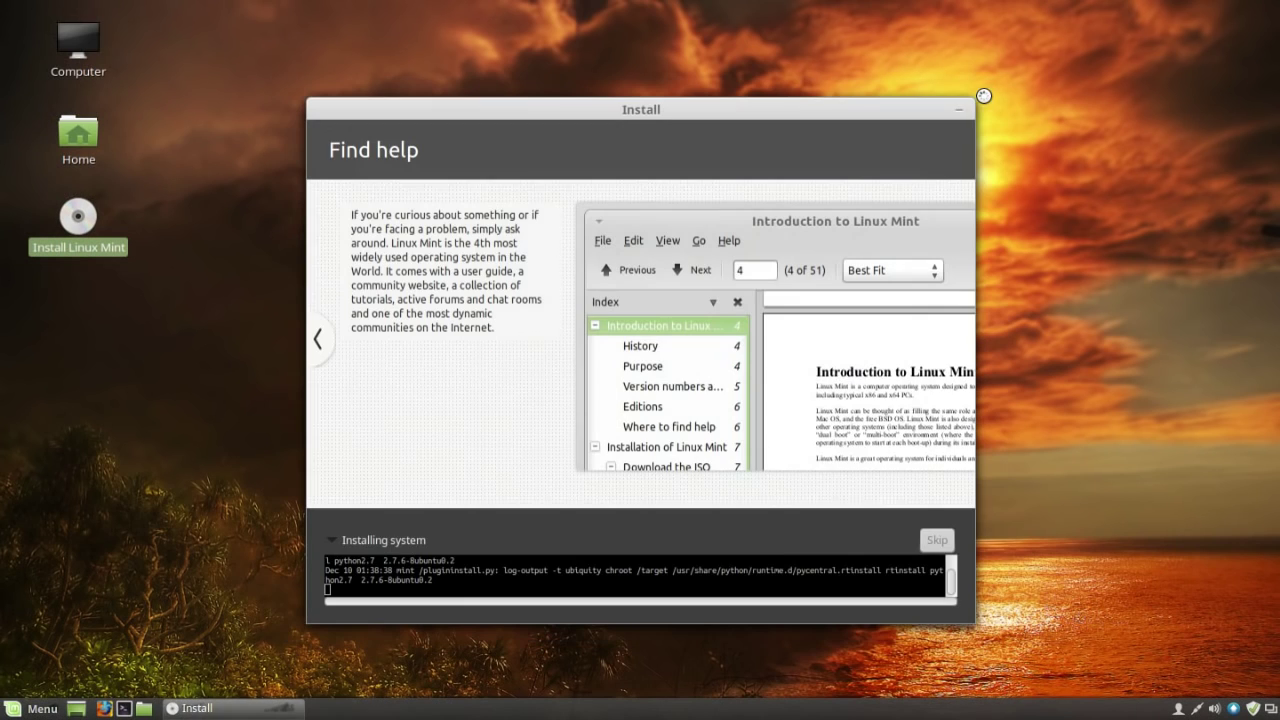
left_click_drag(654, 110, 644, 83)
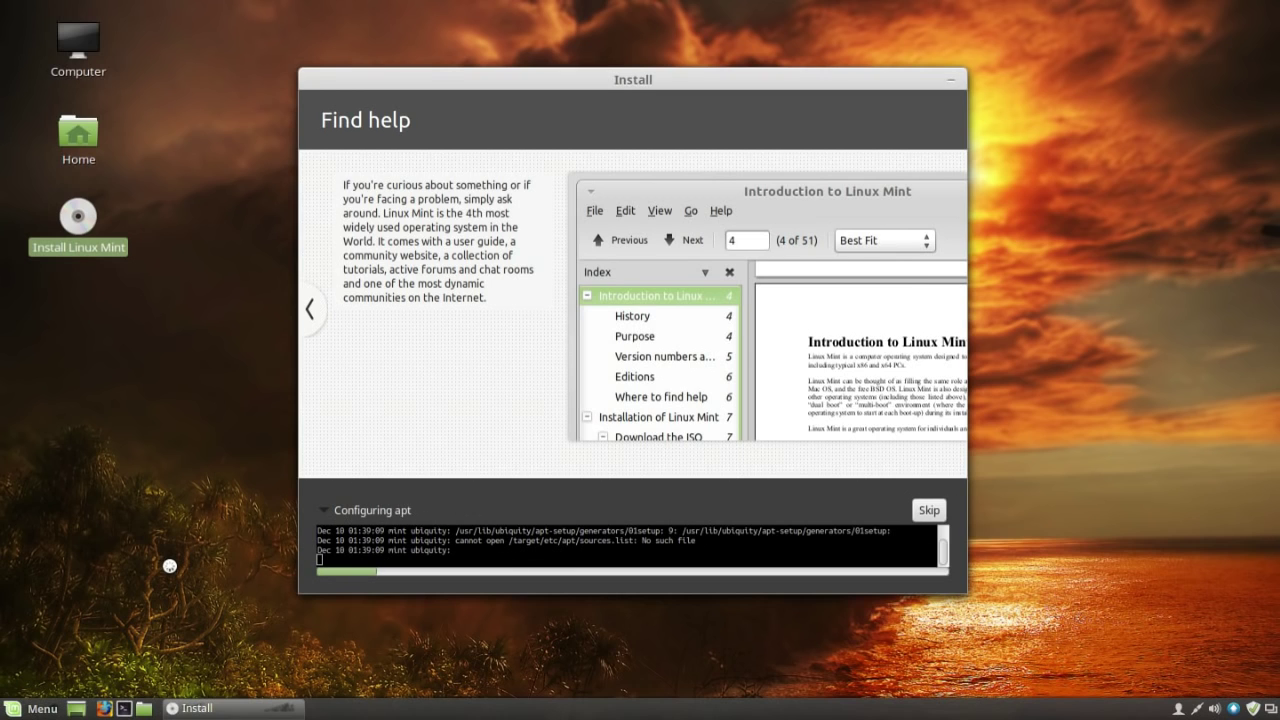
left_click(345, 510)
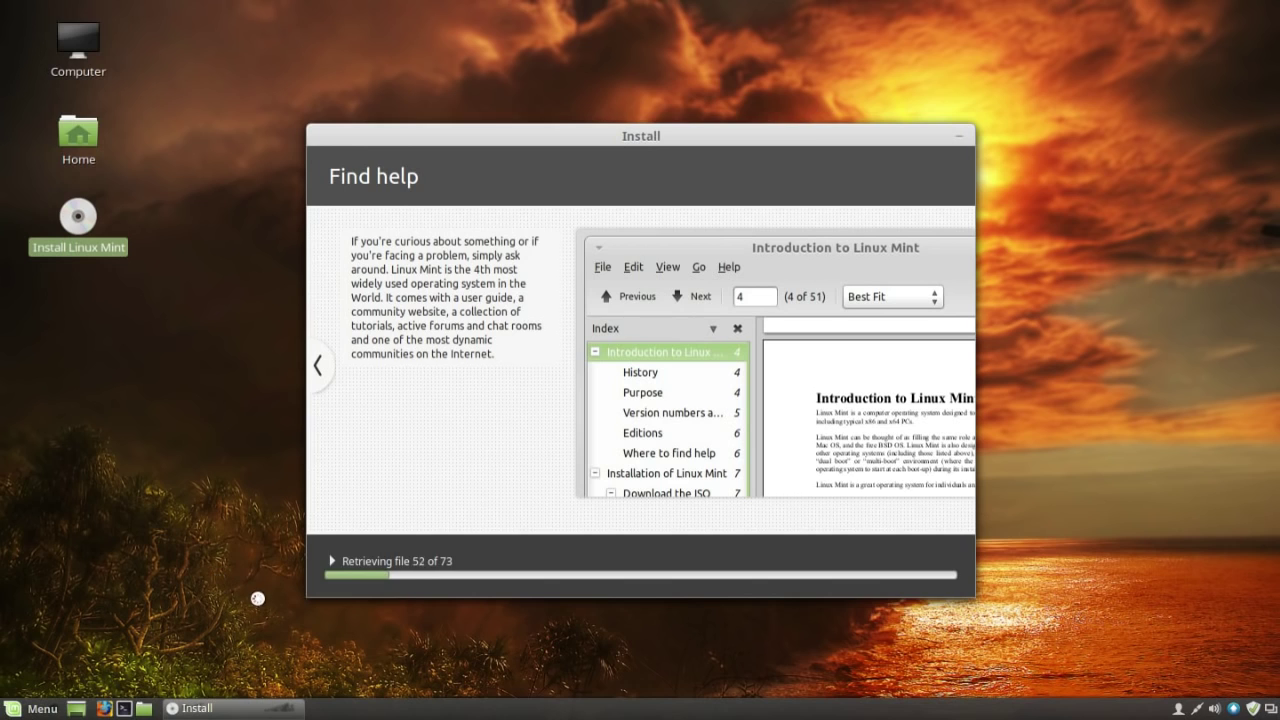
left_click(420, 558)
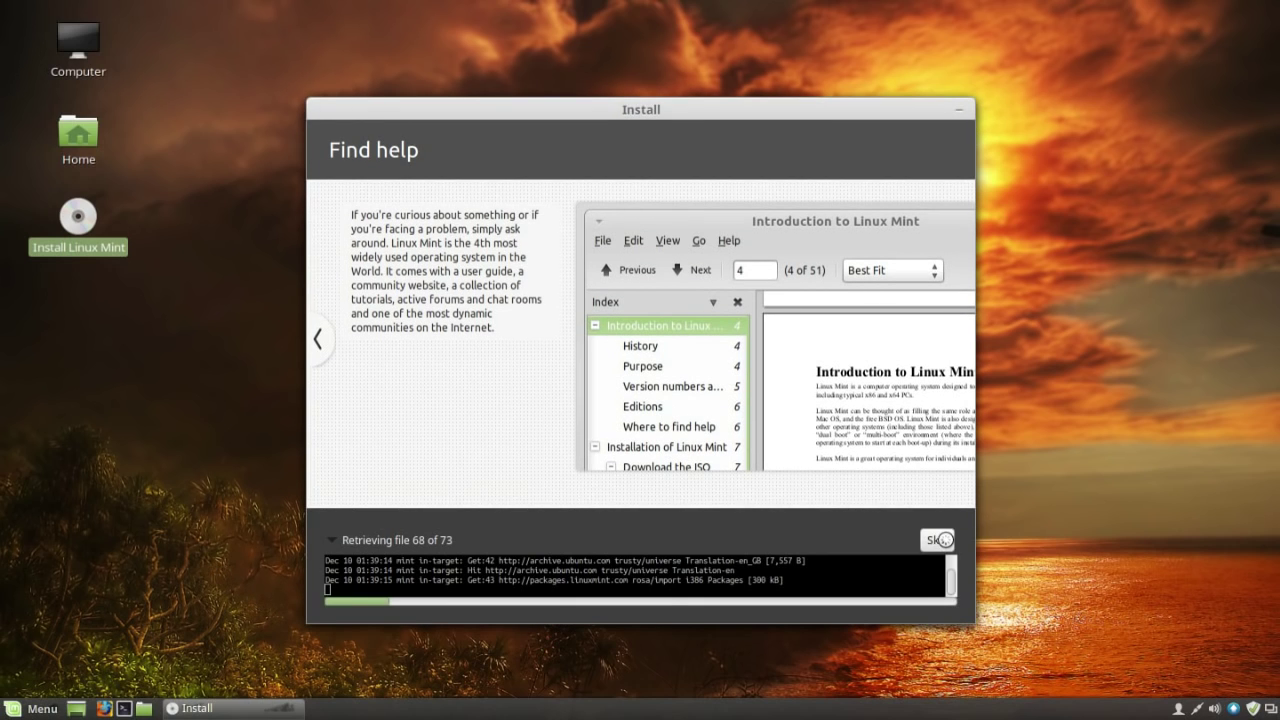